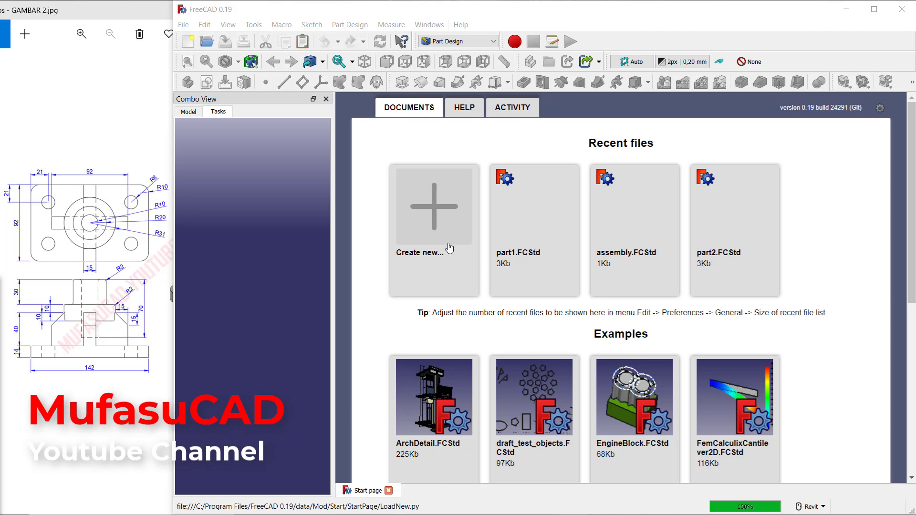
Create a new document with a Part Design body and start a sketch on XY_Plane.
click(432, 217)
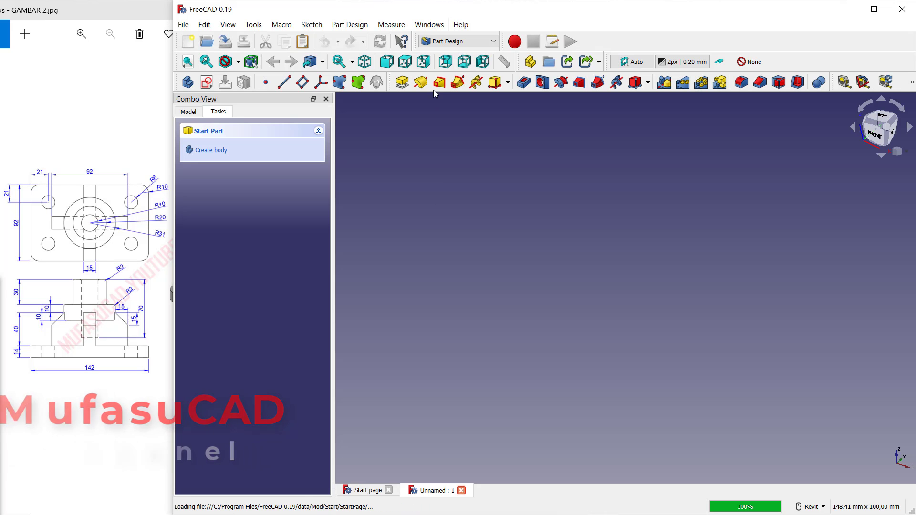
click(454, 41)
click(442, 145)
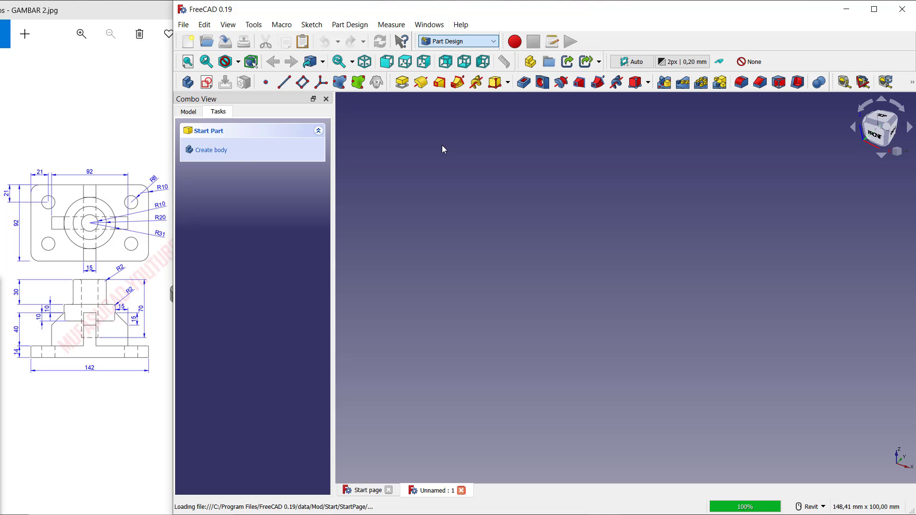
click(211, 150)
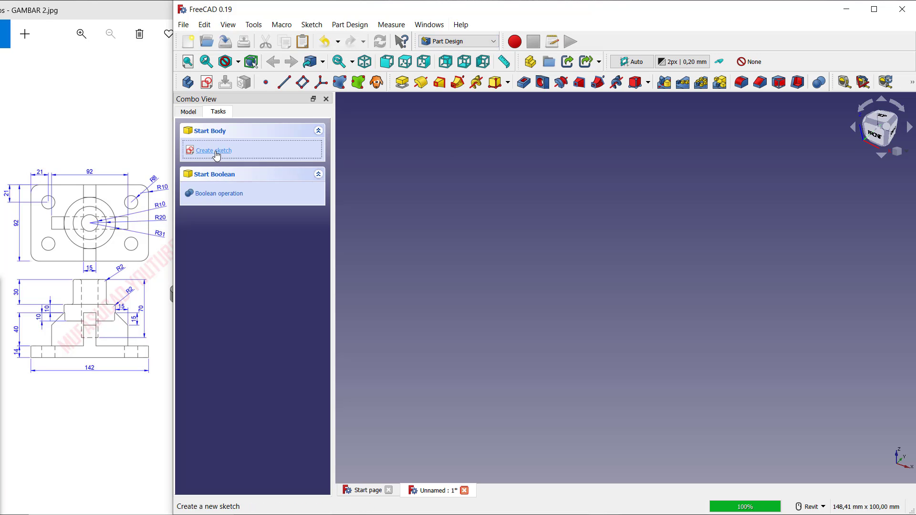
click(217, 150)
click(483, 288)
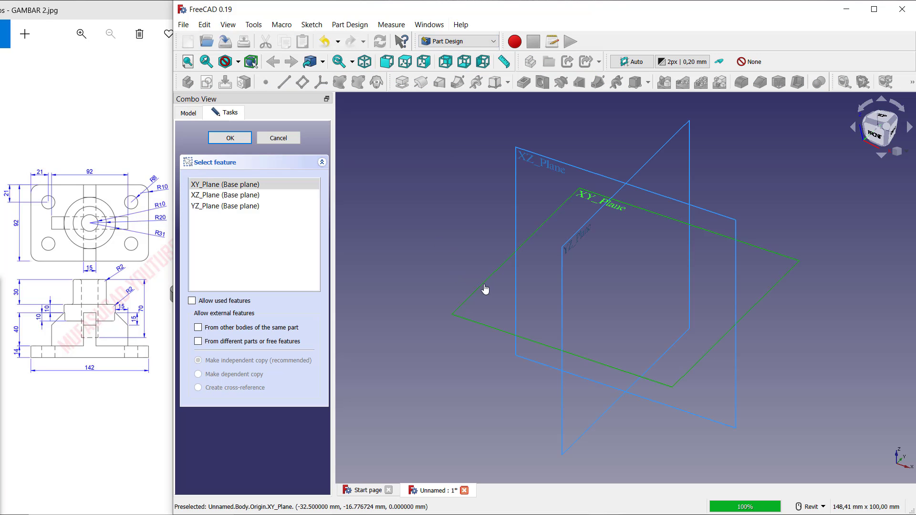
Draw a rectangle around the origin on the XY sketch plane.
click(229, 138)
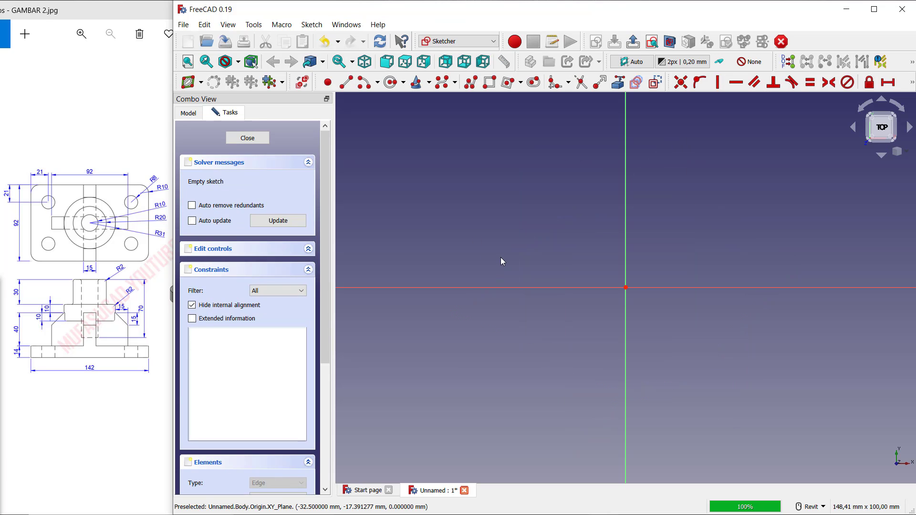
click(488, 84)
click(506, 198)
click(740, 365)
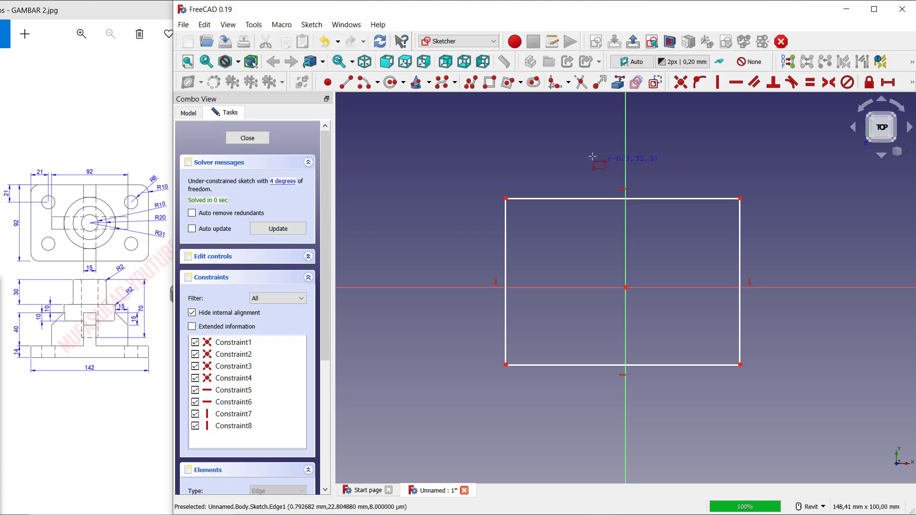
Fillet all four rectangle corners: top-left, top-right, bottom-right and bottom-left.
click(527, 198)
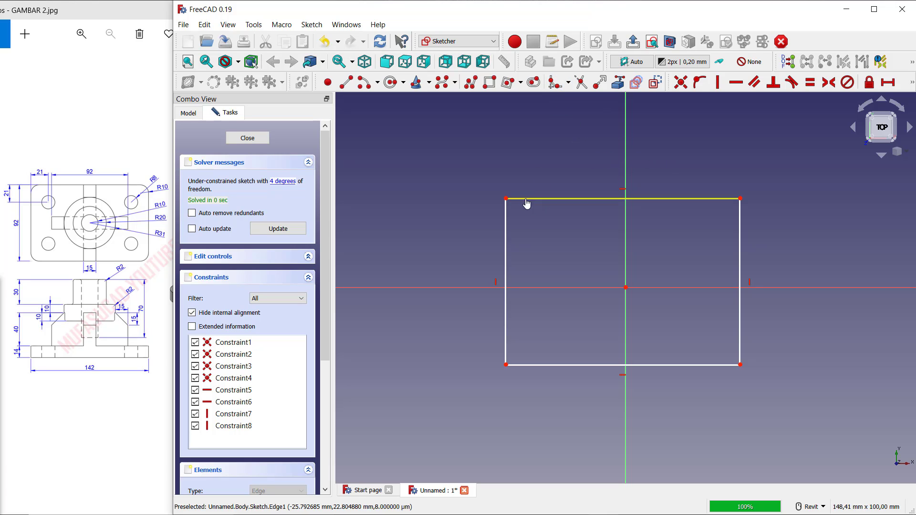
click(505, 214)
click(719, 198)
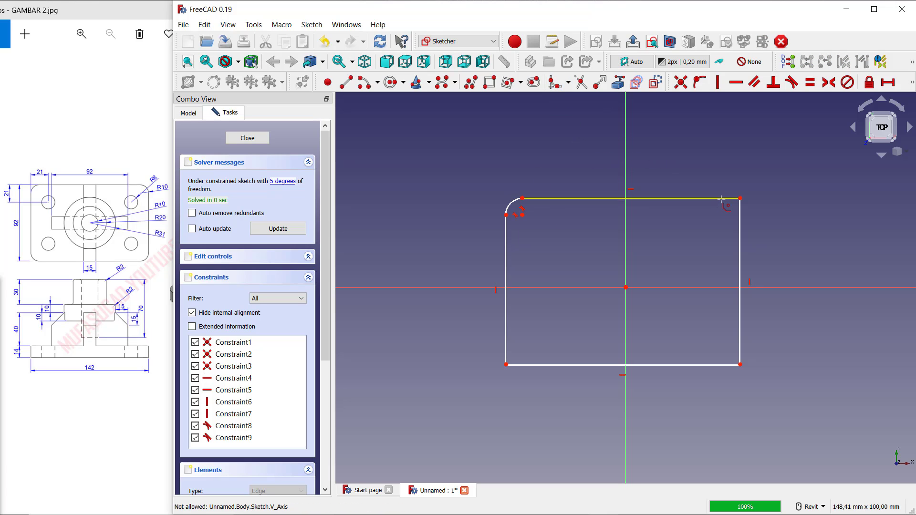
click(739, 232)
click(740, 353)
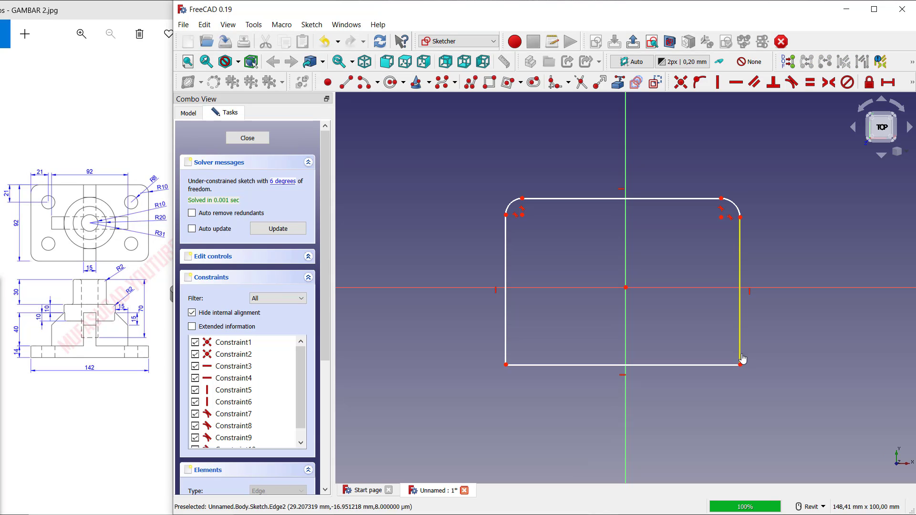
click(692, 365)
click(528, 366)
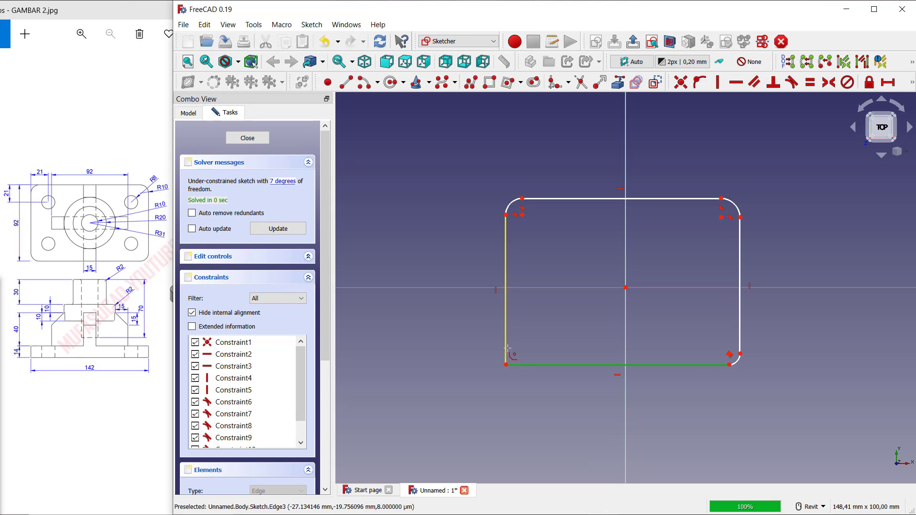
click(506, 351)
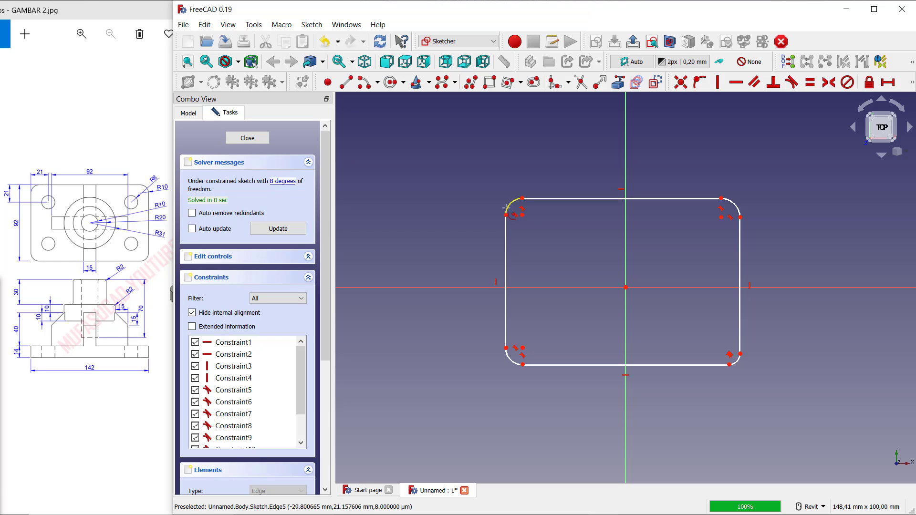
click(912, 82)
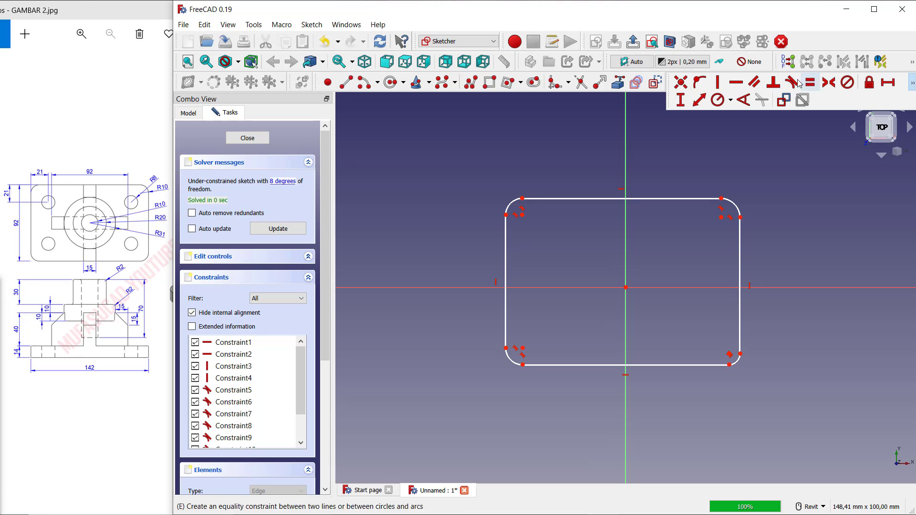
Constrain the rounded corner arcs to a 10 mm radius and float the constraint toolbar.
click(719, 101)
click(488, 193)
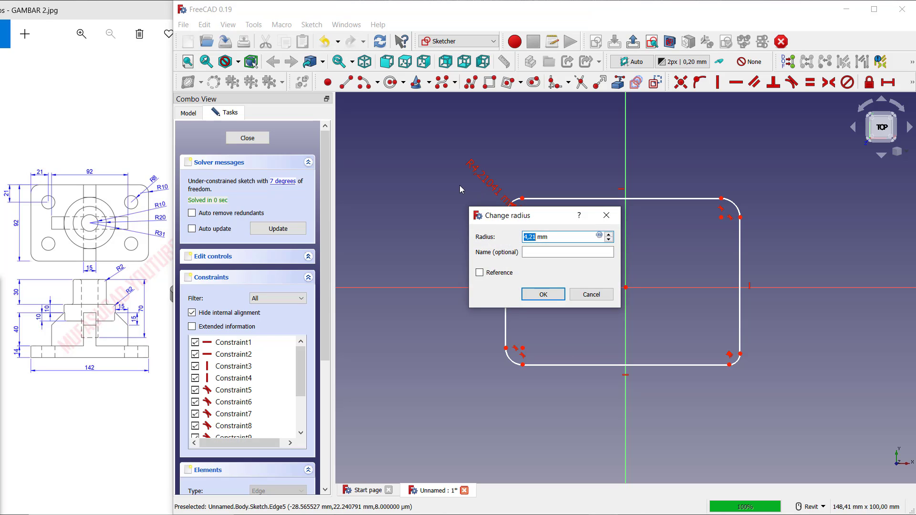
text(10)
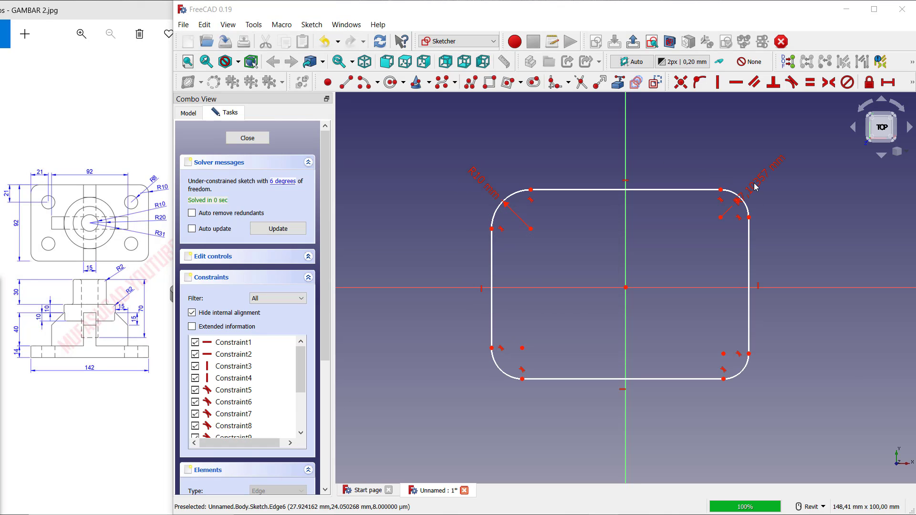
key(Return)
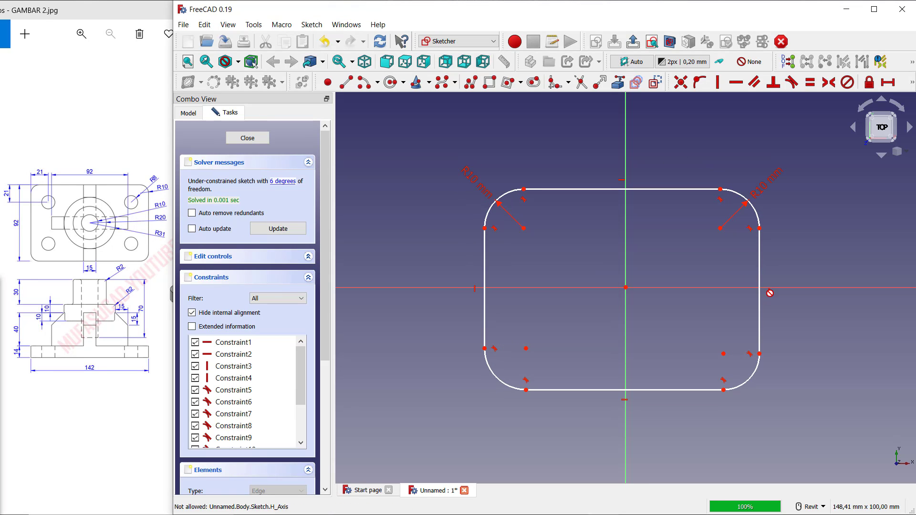
click(760, 370)
text(10)
key(Return)
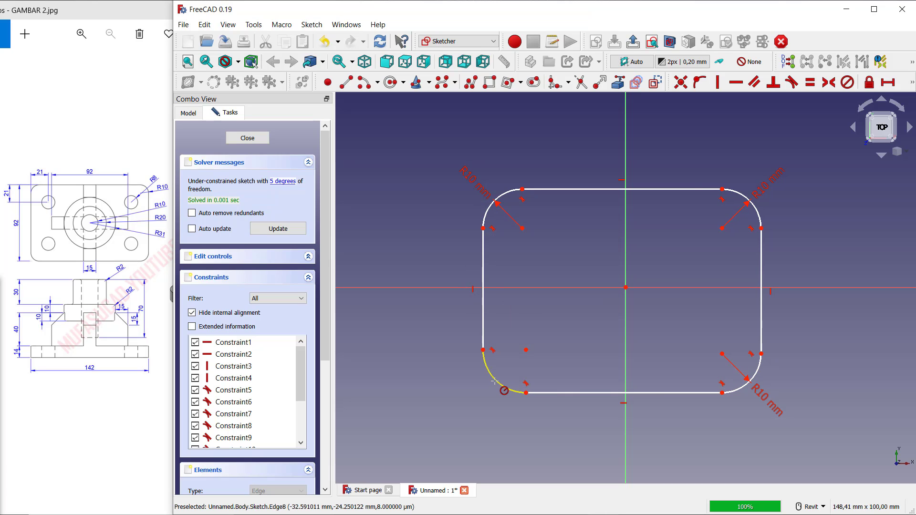
click(493, 380)
text(10)
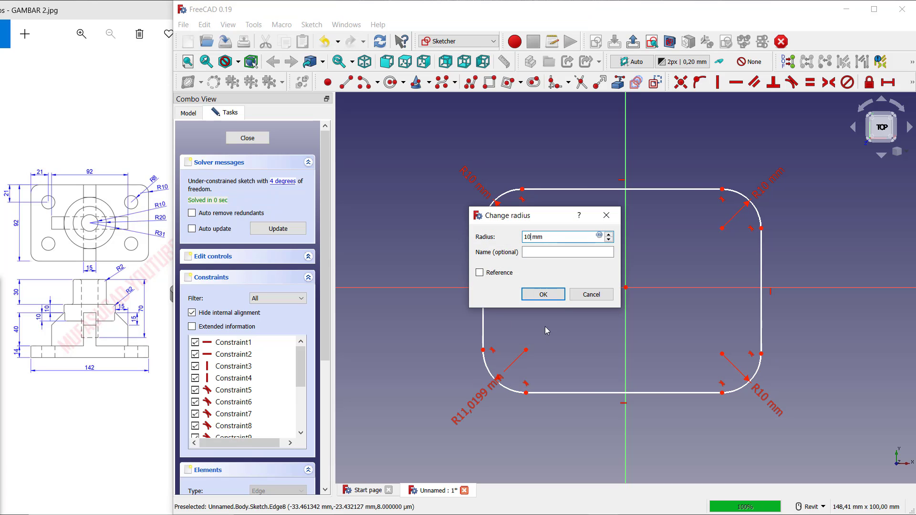
click(544, 294)
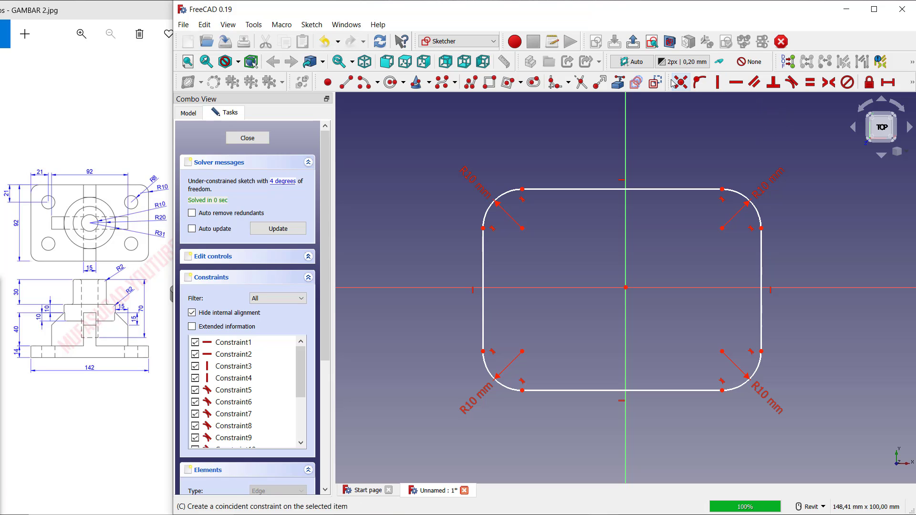
mouse_move(670, 79)
mouse_down()
mouse_move(652, 109)
mouse_move(525, 149)
mouse_move(455, 132)
mouse_move(451, 144)
mouse_up()
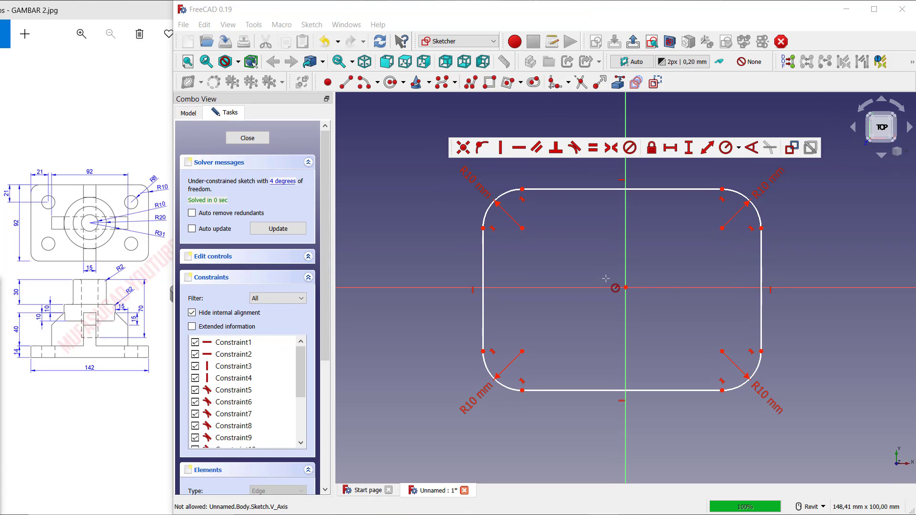
Draw four circles near the plate's four corners inside the rounded rectangle.
click(390, 82)
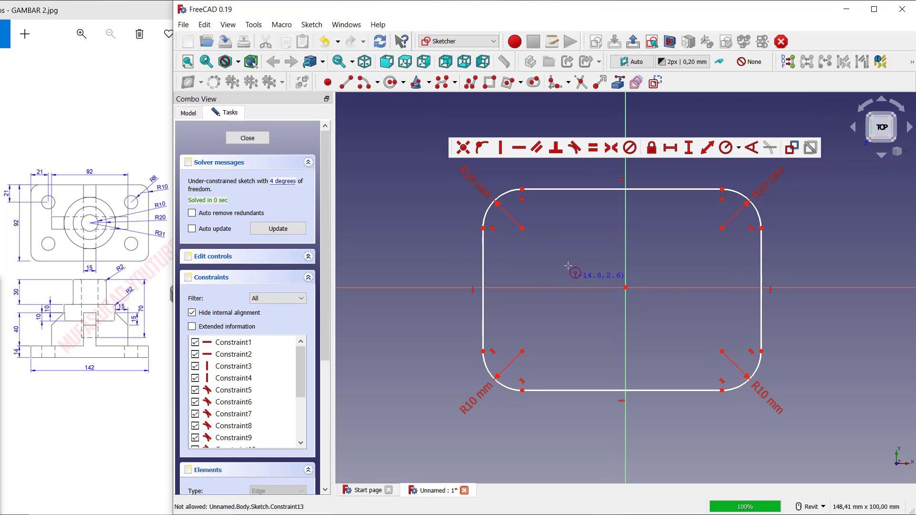
click(543, 246)
click(563, 249)
click(669, 247)
click(662, 262)
click(543, 355)
click(564, 355)
click(684, 339)
click(694, 325)
Constrain each of the four circles to an 8 mm radius.
click(721, 149)
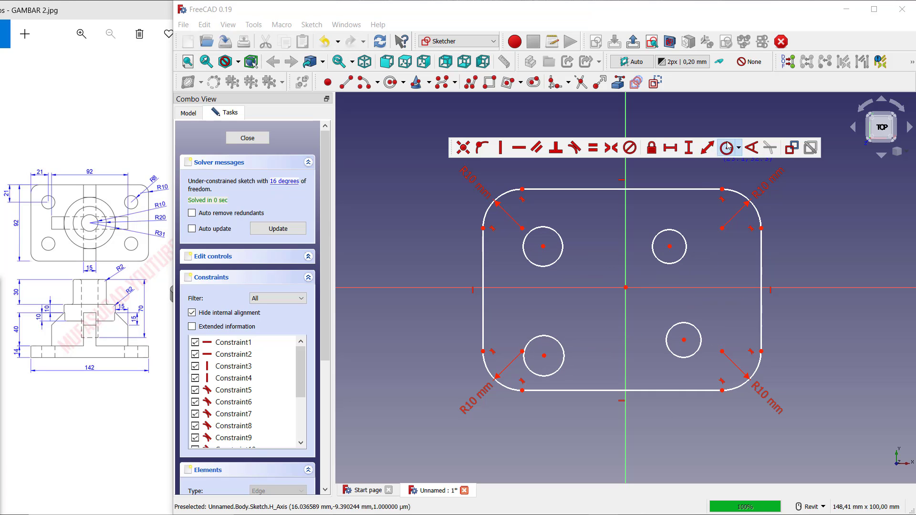
click(562, 240)
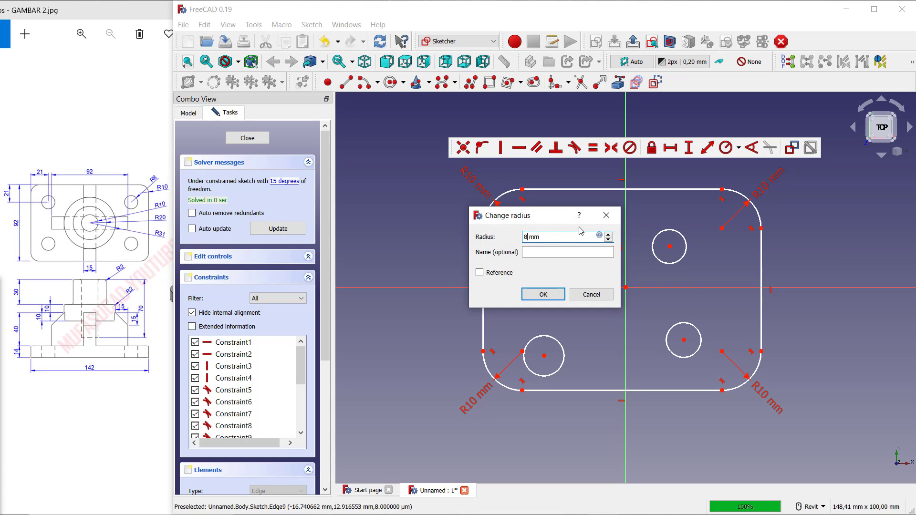
key(Return)
click(654, 240)
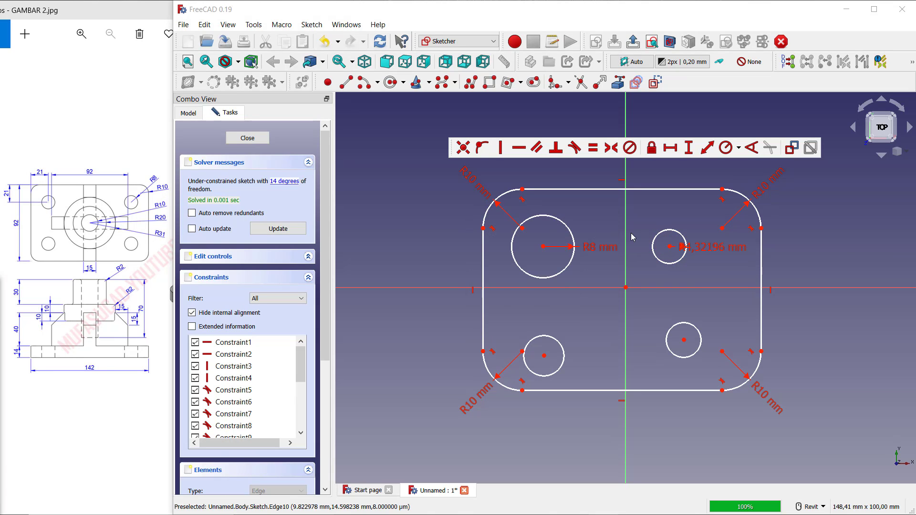
text(8)
key(Return)
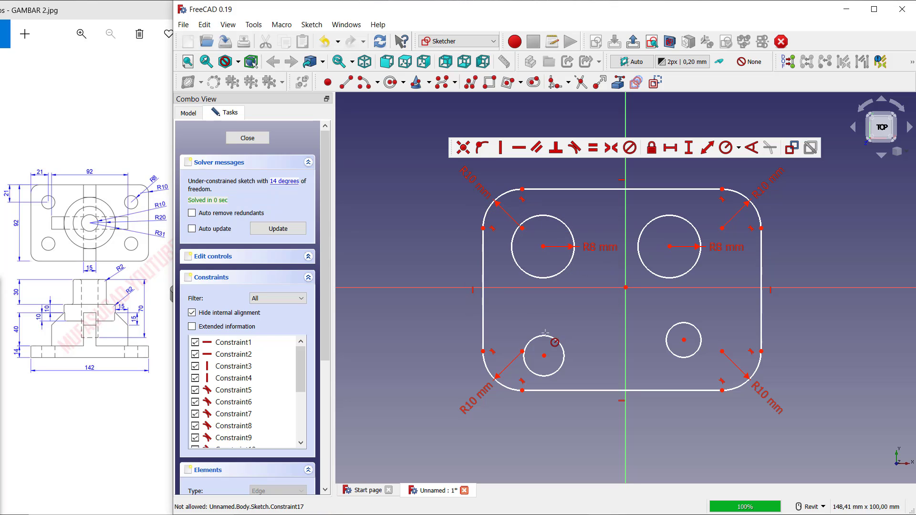
click(555, 341)
text(8)
key(Return)
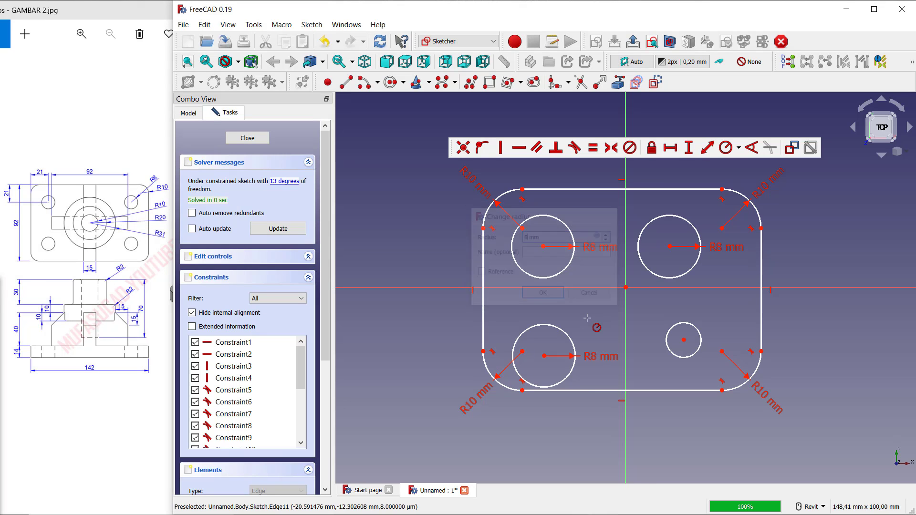
click(684, 329)
text(8)
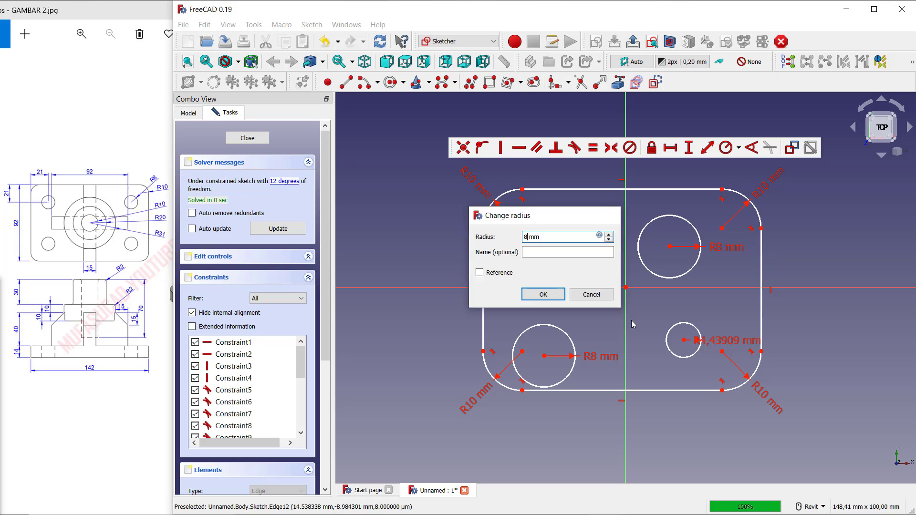
key(Return)
click(670, 147)
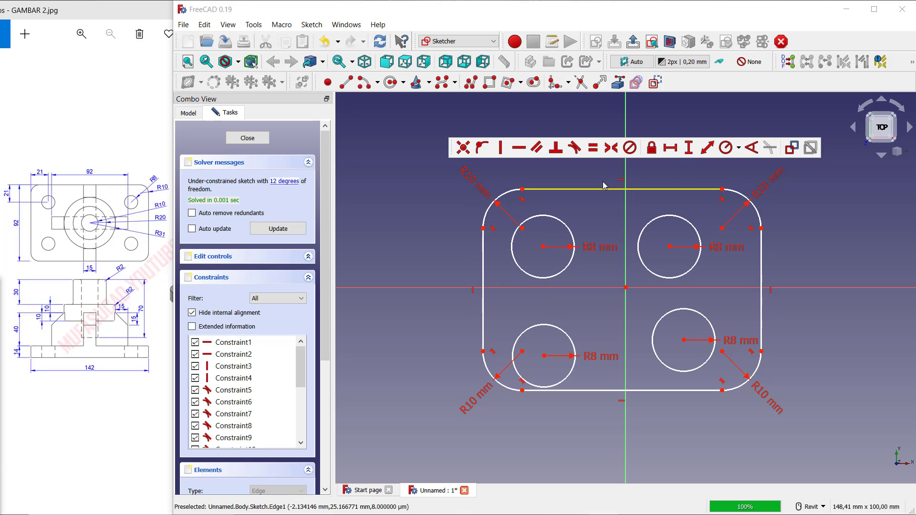
Dimension the rectangle 122 mm wide and 72 mm tall.
click(617, 188)
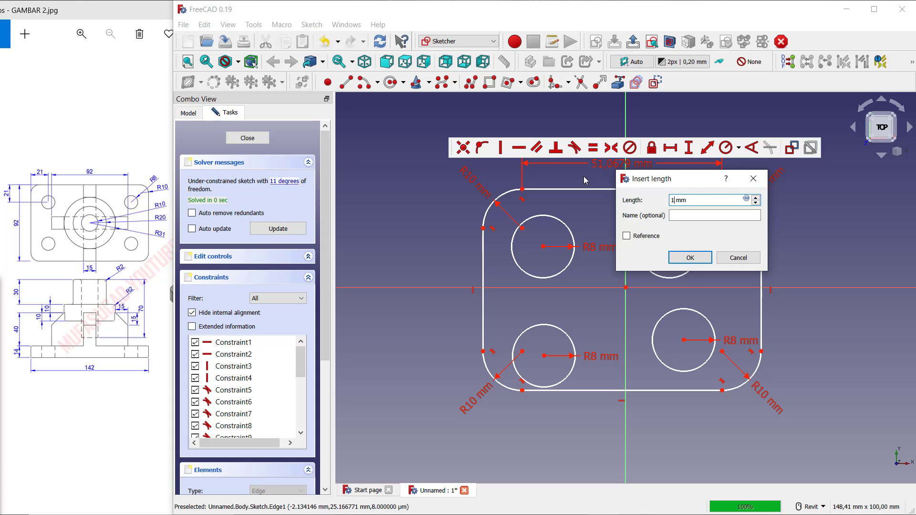
key(Return)
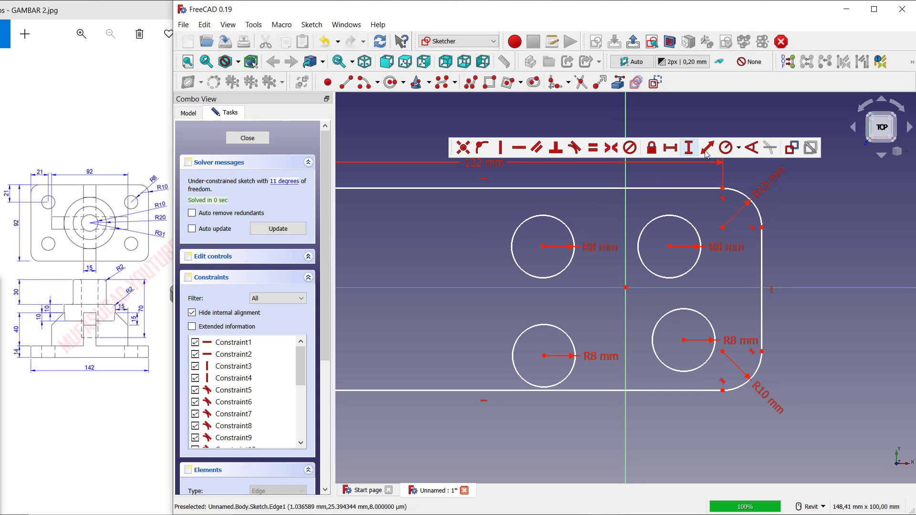
scroll(728, 210, down, 2)
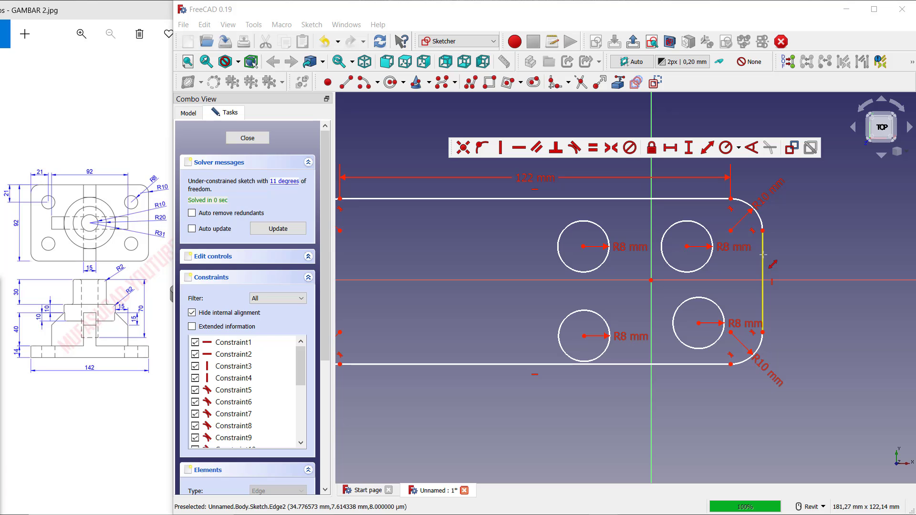
click(763, 231)
text(72)
key(Return)
key(v)
key(f)
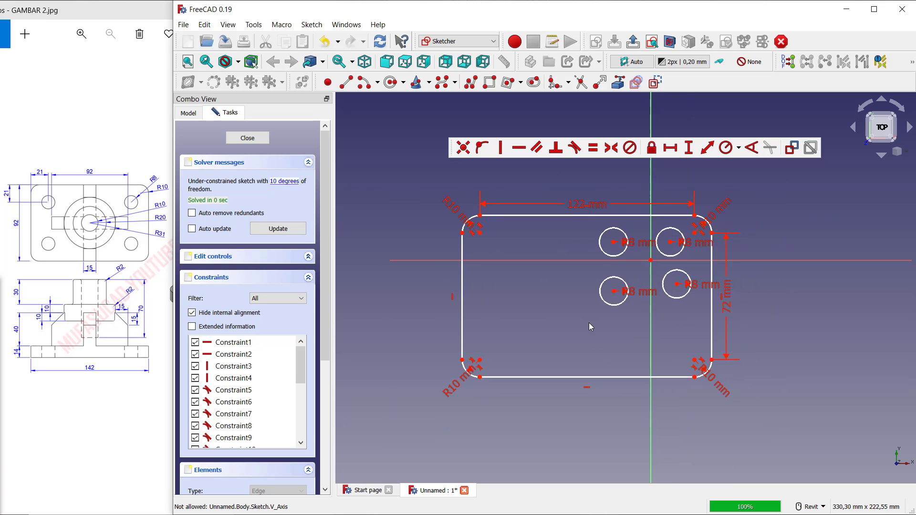
middle_drag(528, 275, 553, 272)
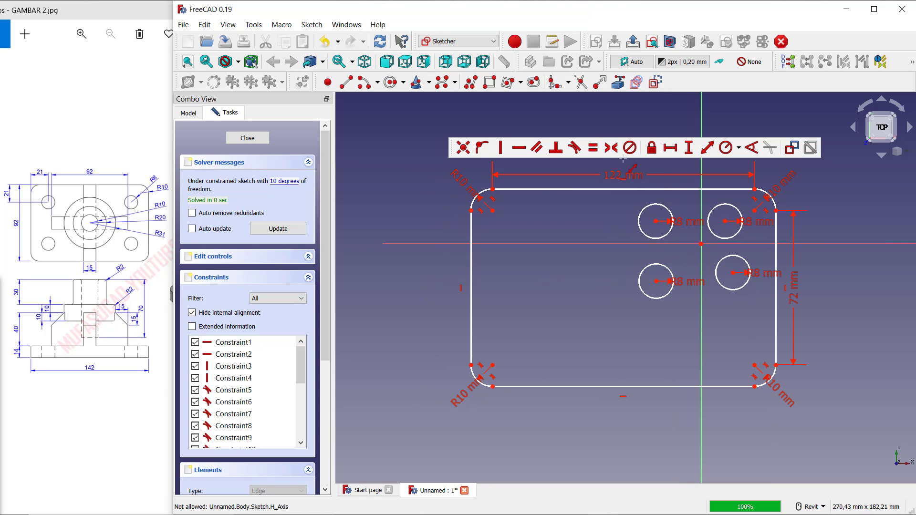
Place the two lower hole centres 21 mm vertically from the bottom corners.
click(690, 148)
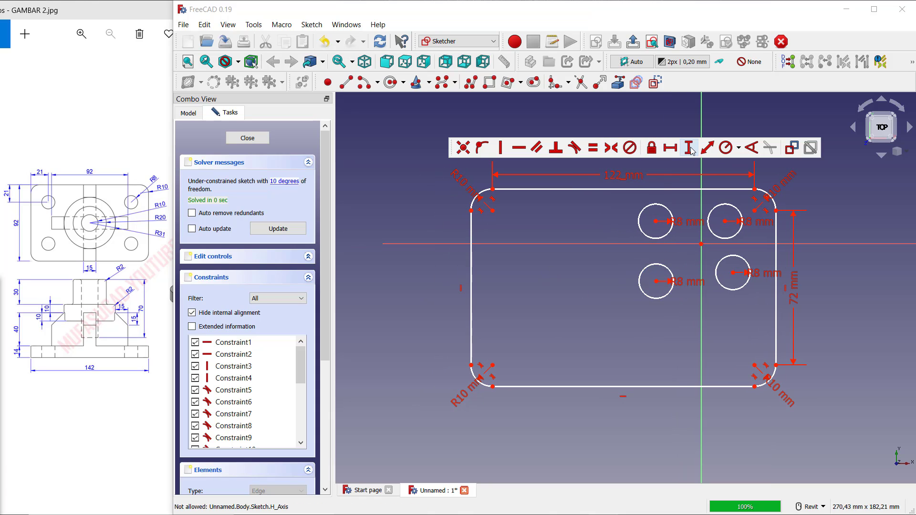
click(656, 281)
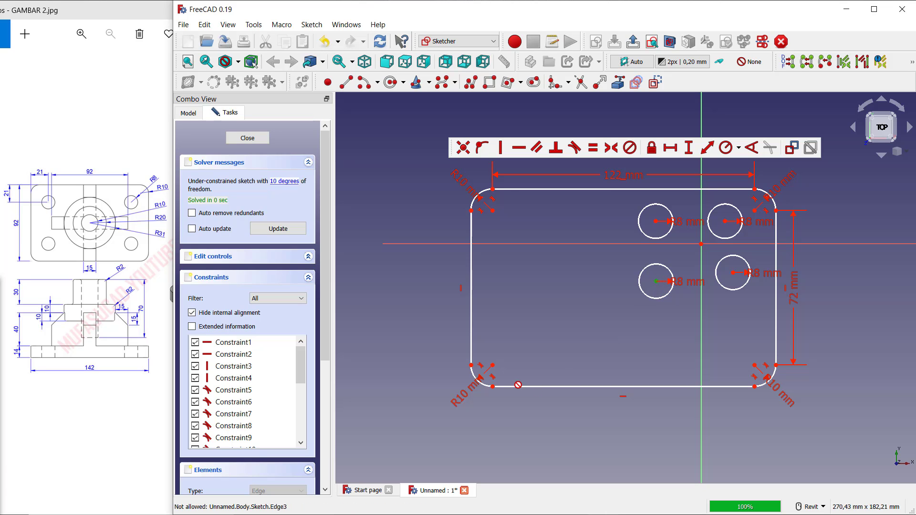
click(494, 390)
text(21)
key(Return)
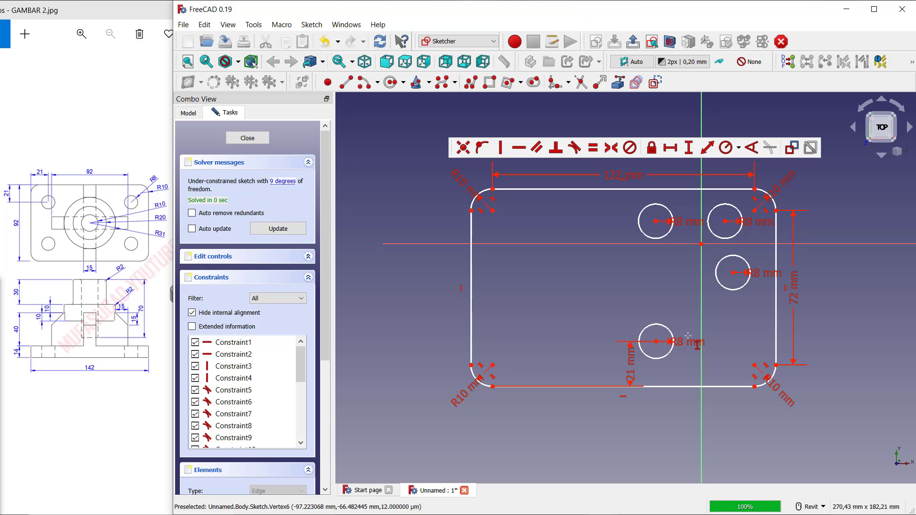
click(733, 274)
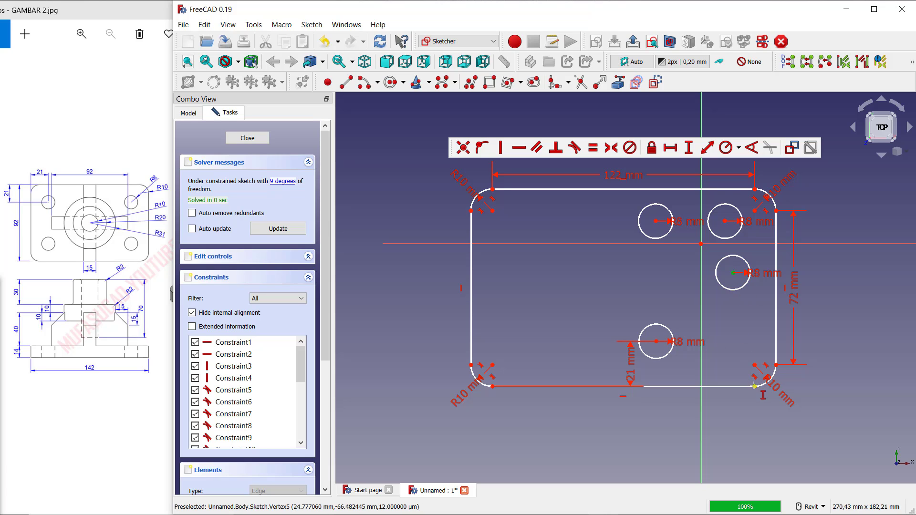
click(755, 385)
text(21)
key(Return)
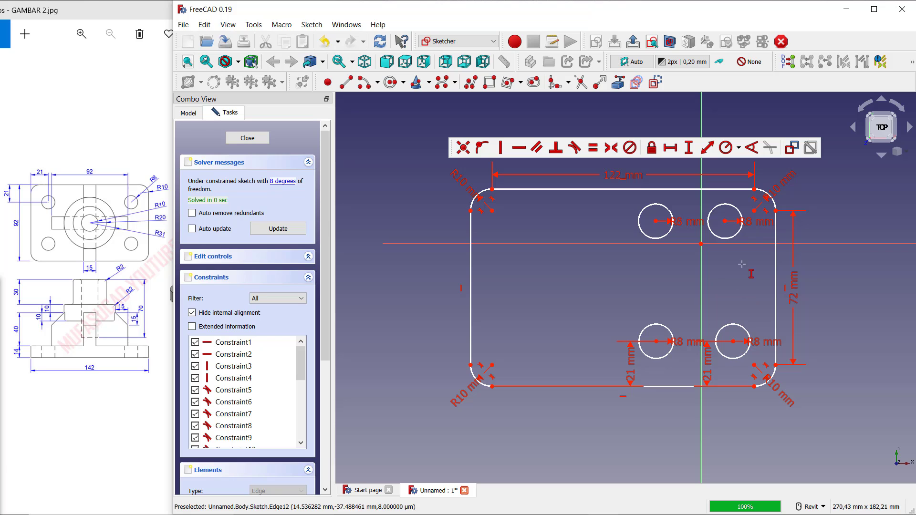
Place the two upper hole centres 21 mm vertically from the top corners.
click(725, 221)
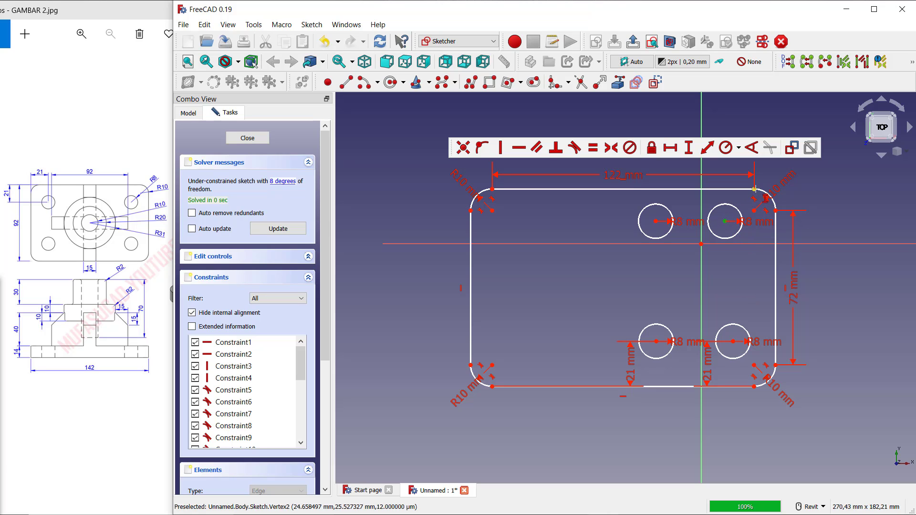
click(754, 189)
text(21)
key(Return)
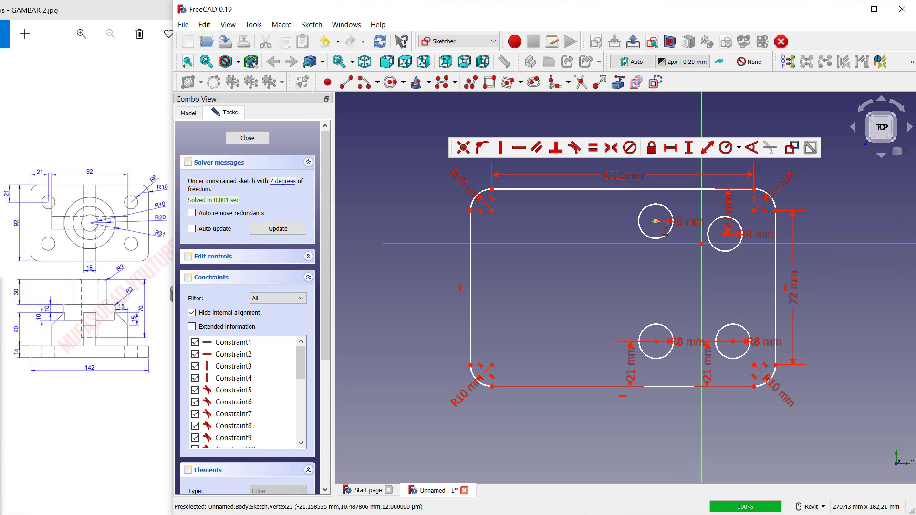
click(655, 221)
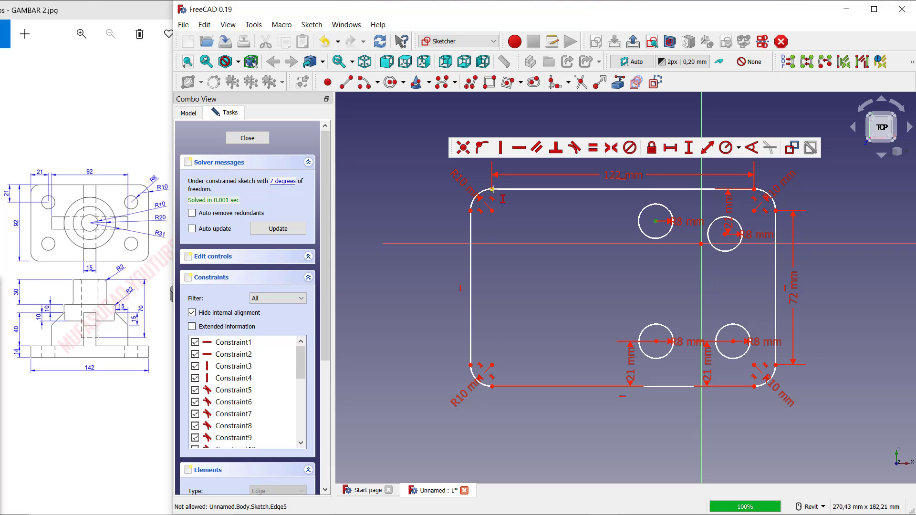
click(492, 189)
text(21)
key(Return)
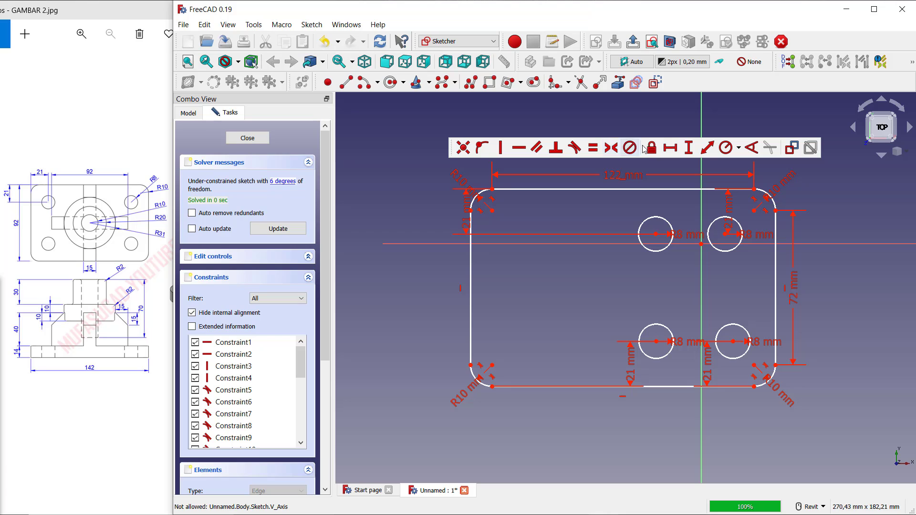
Set the lower-left and upper-left holes 21 mm horizontally from the left edge.
click(656, 342)
click(471, 365)
text(21)
key(Return)
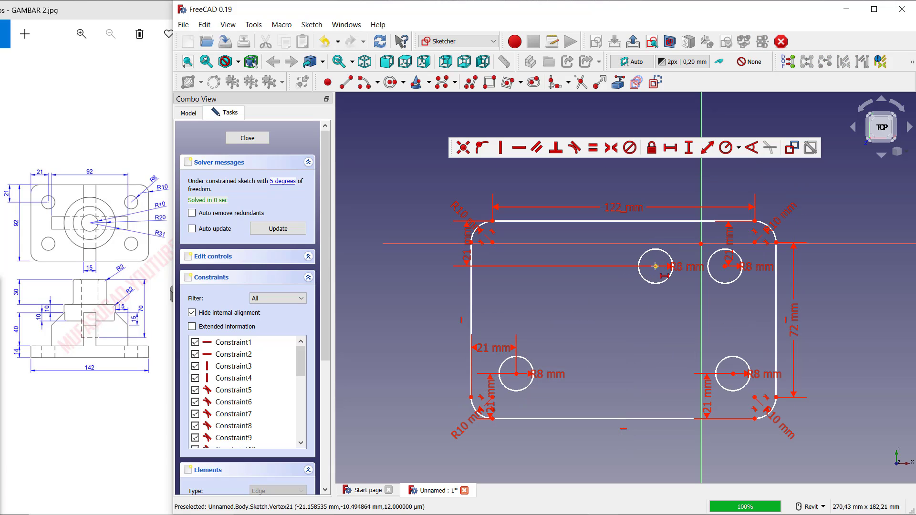
click(472, 243)
text(l)
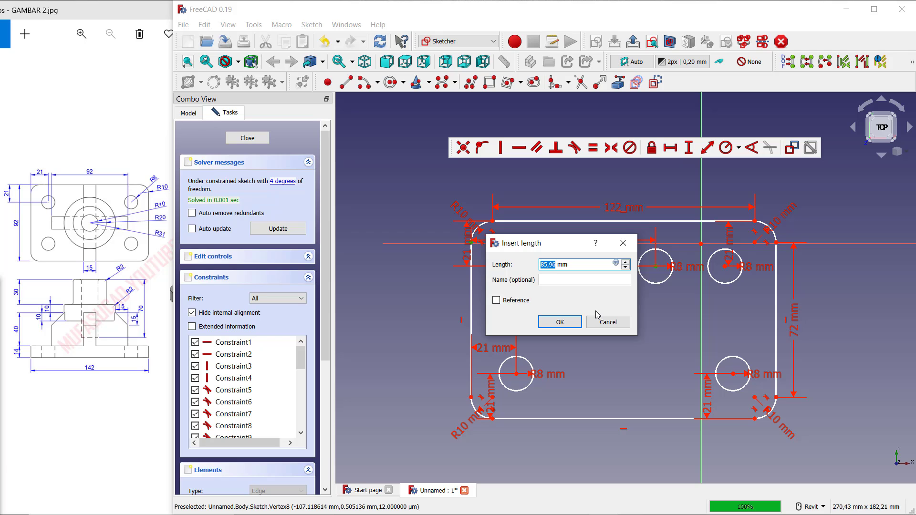
text(21)
key(Return)
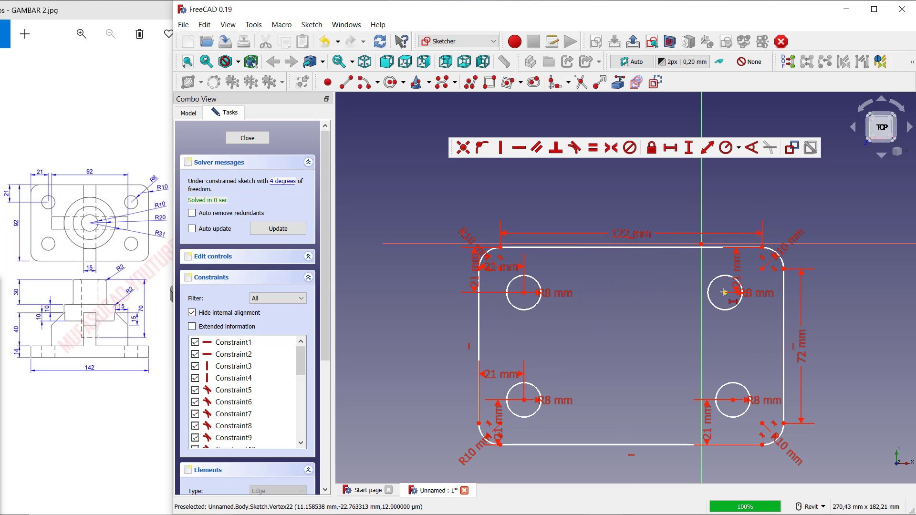
Set the upper-right and lower-right holes 21 mm horizontally from the right edge.
click(784, 269)
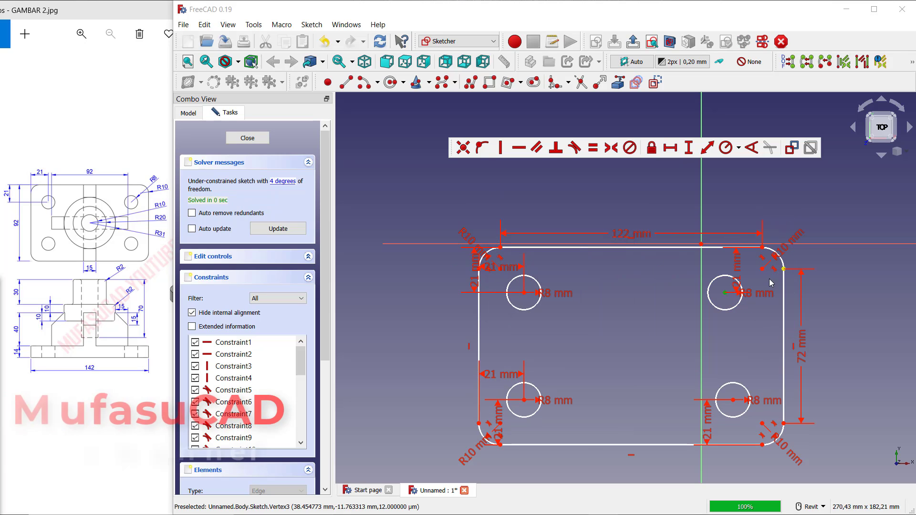
text(l21)
key(Return)
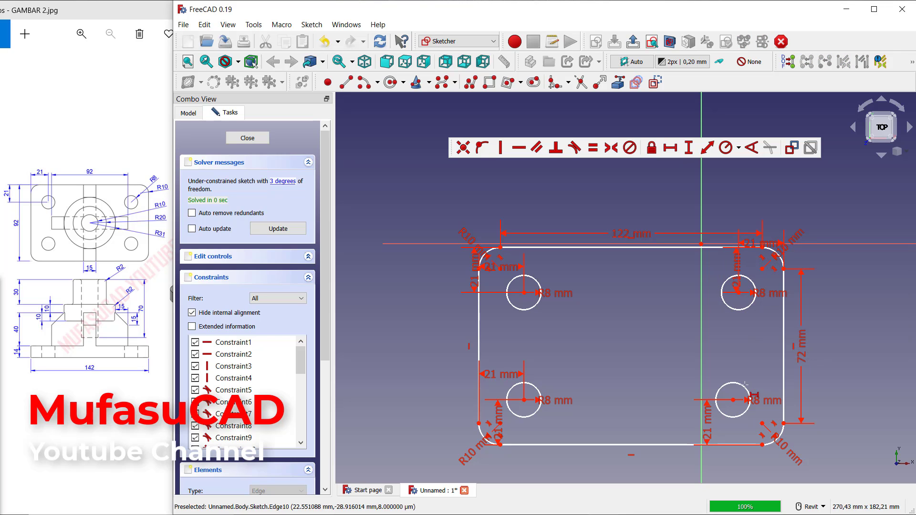
click(733, 400)
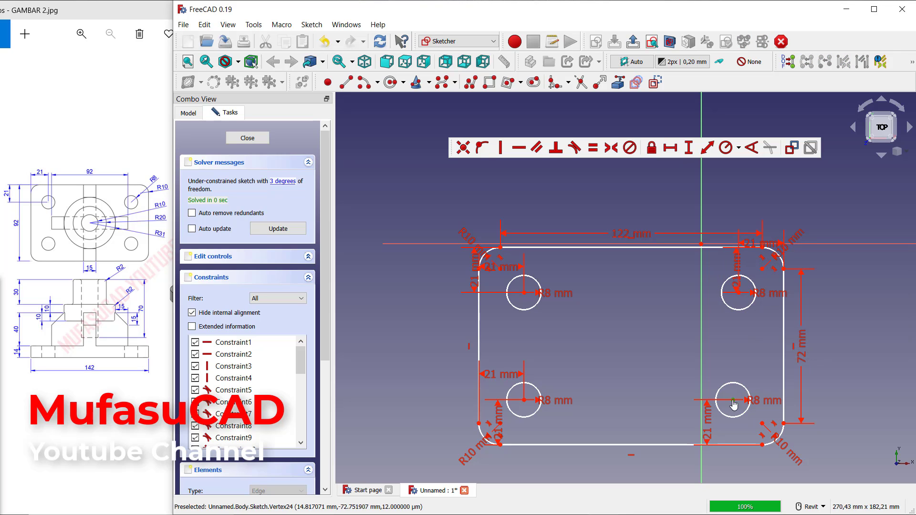
click(783, 423)
text(21)
key(Return)
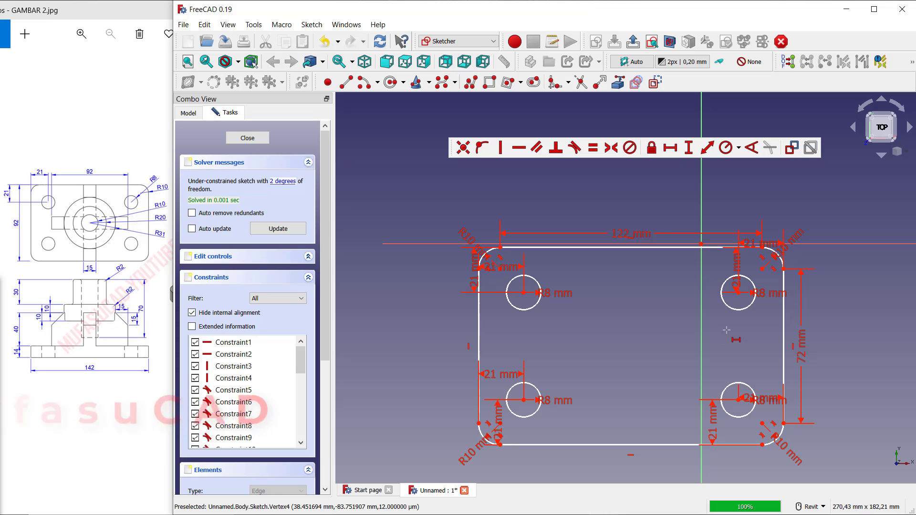
middle_drag(642, 338, 642, 309)
Close the sketch and pad it 14 mm into a solid plate with four holes.
click(254, 139)
middle_drag(455, 288, 603, 271)
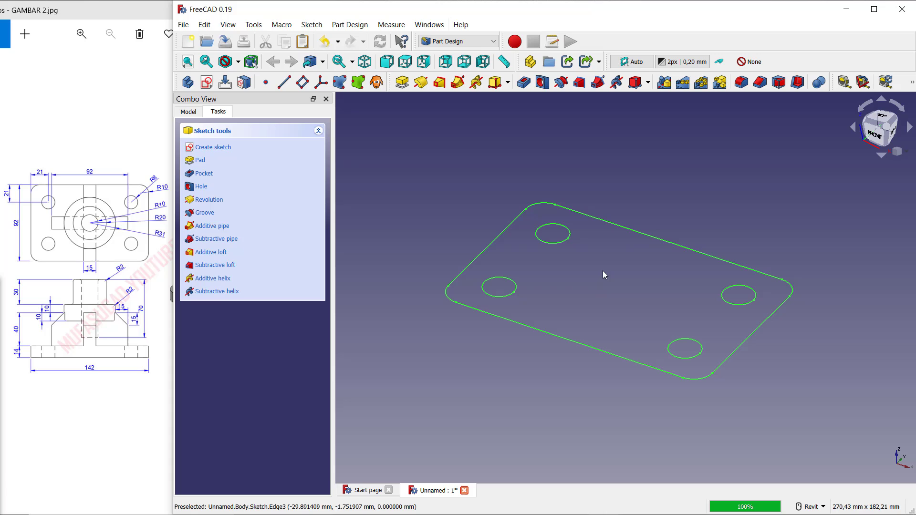
click(199, 161)
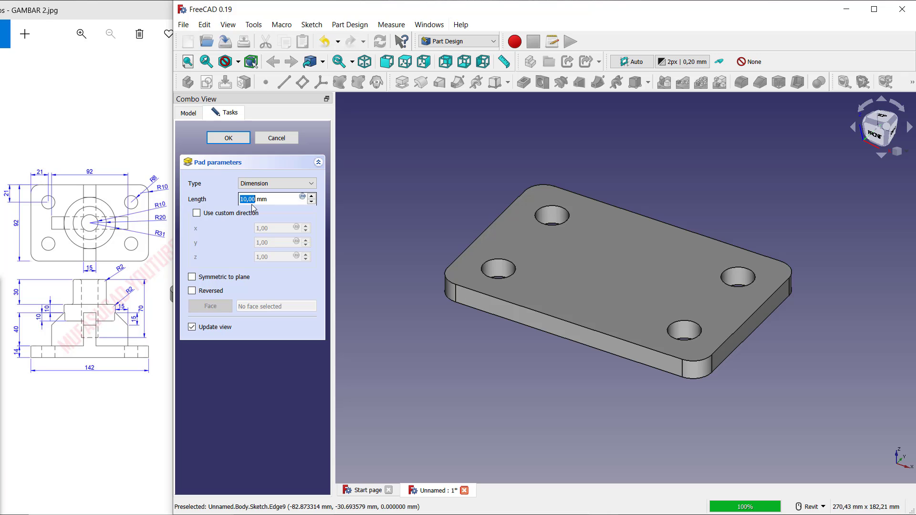
click(225, 139)
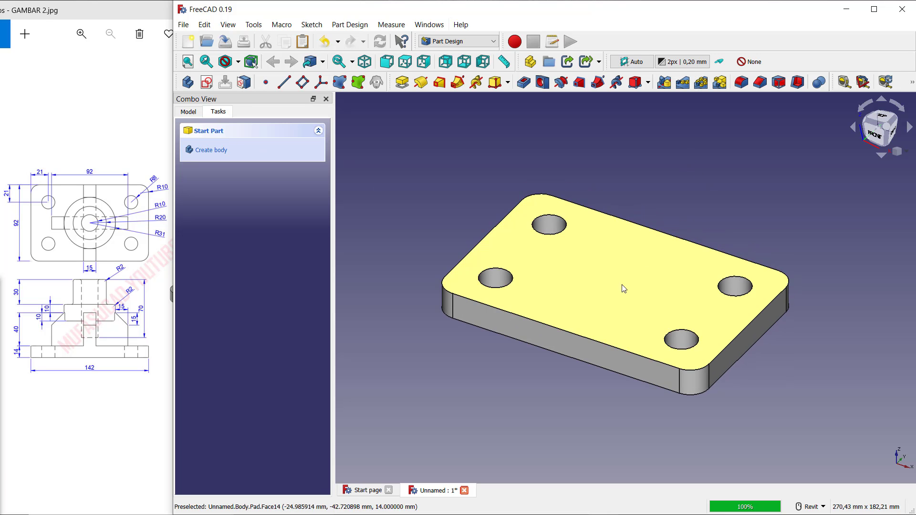
click(611, 281)
Start a sketch on the plate's top face and reference the top-right hole's edge.
click(213, 147)
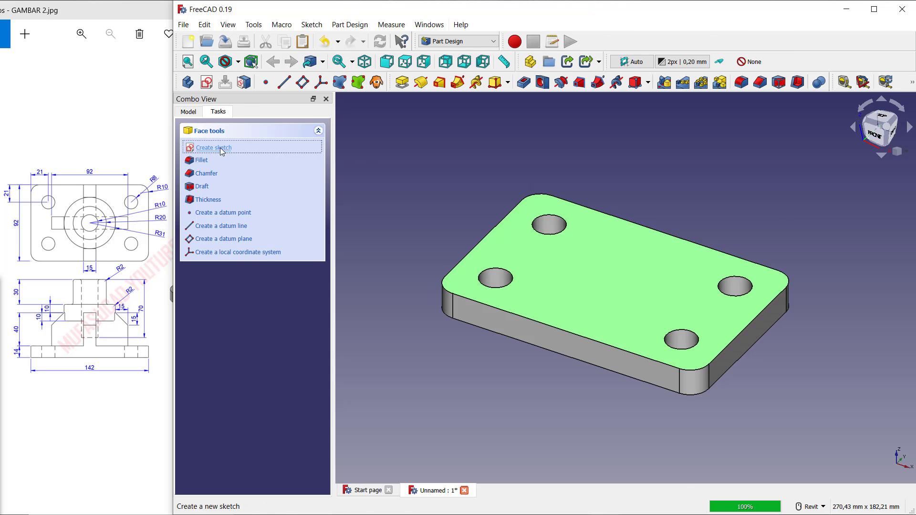
key(g)
key(x)
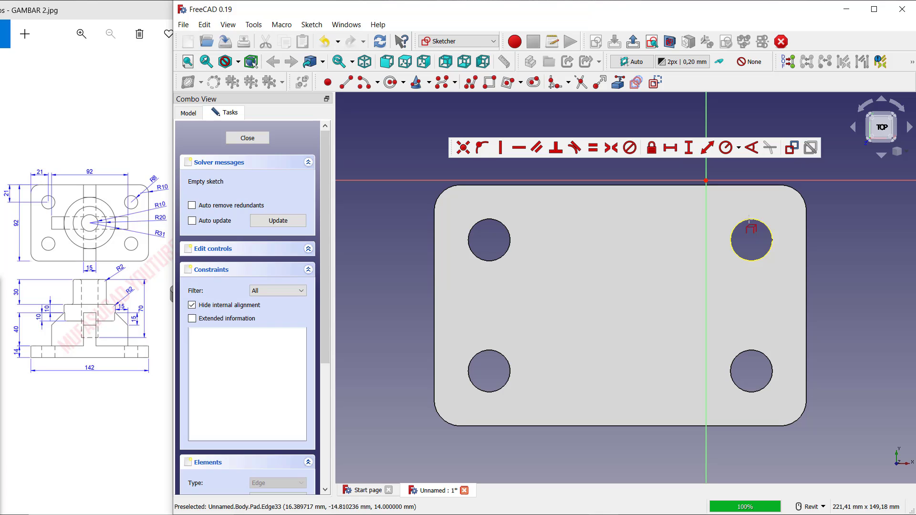
click(750, 219)
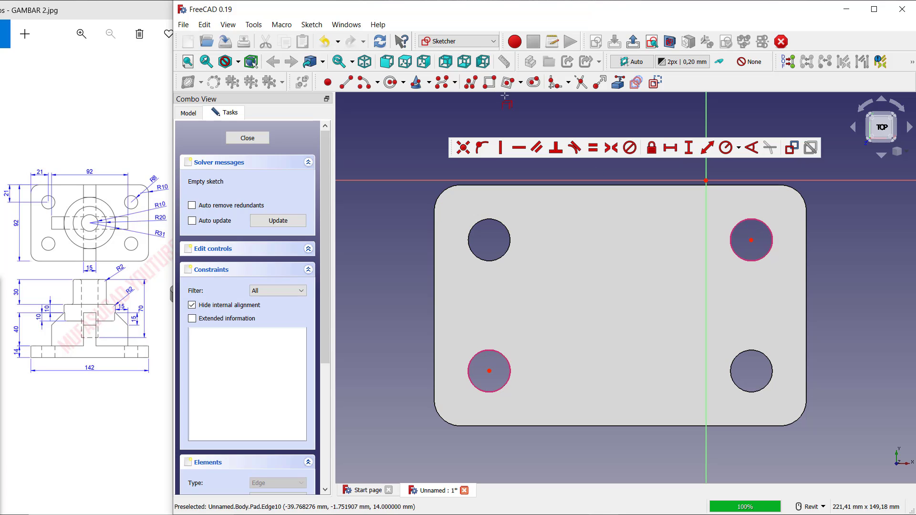
Draw a square at the plate middle and delete its equal-length constraints.
click(522, 88)
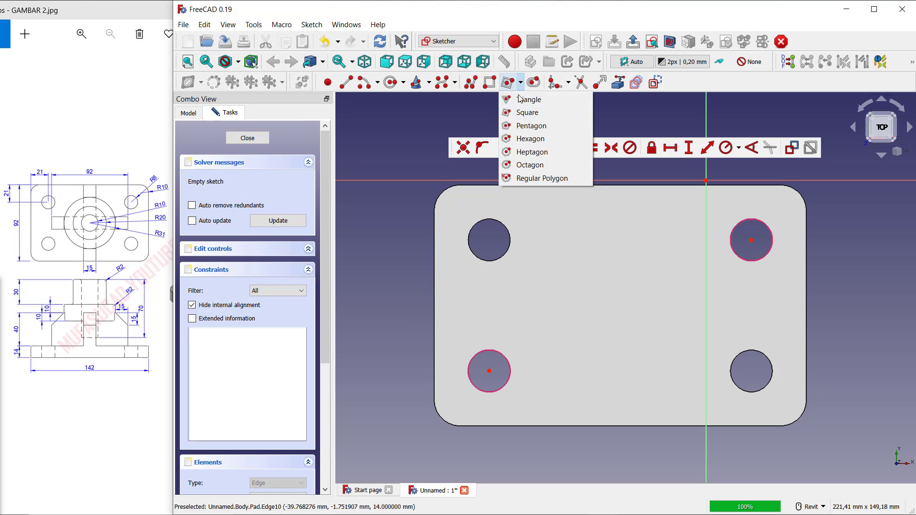
click(531, 113)
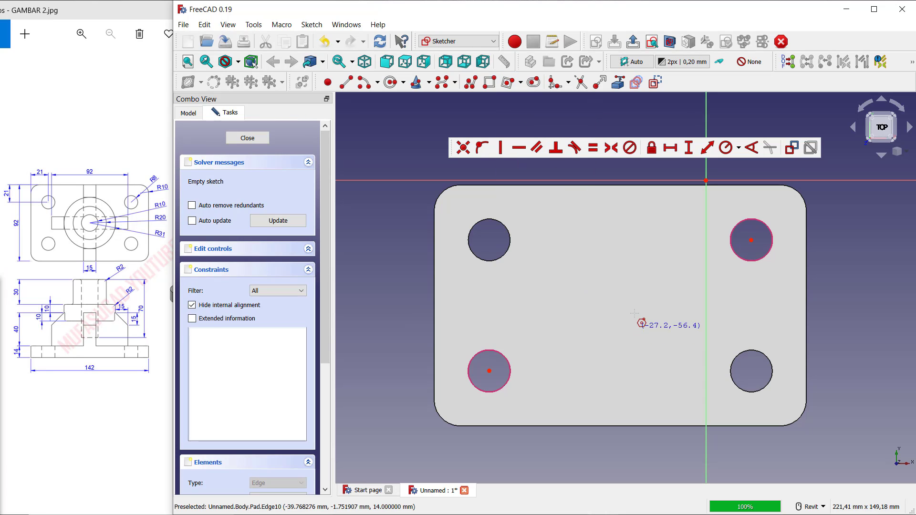
click(612, 299)
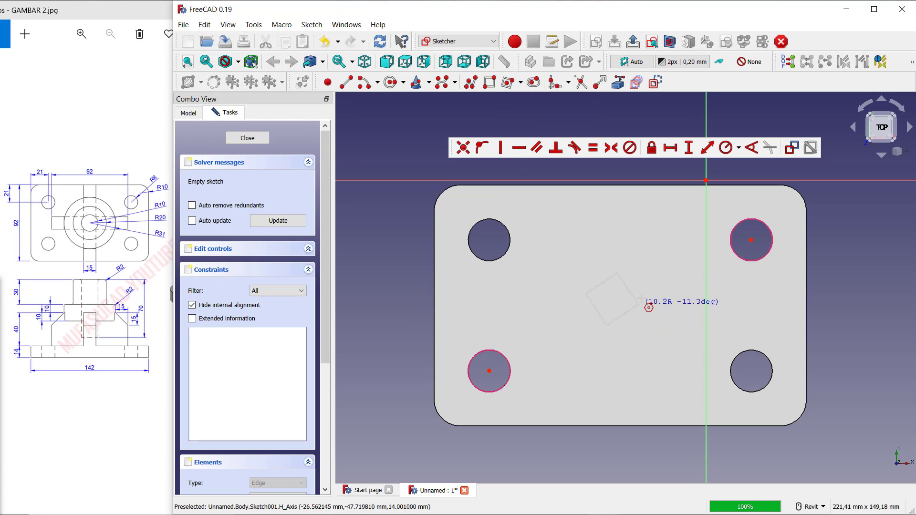
click(657, 240)
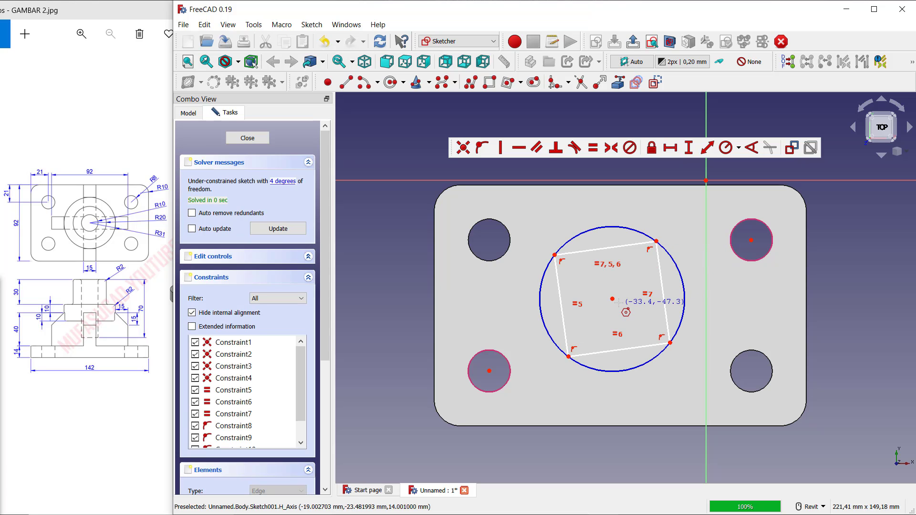
right_click(619, 301)
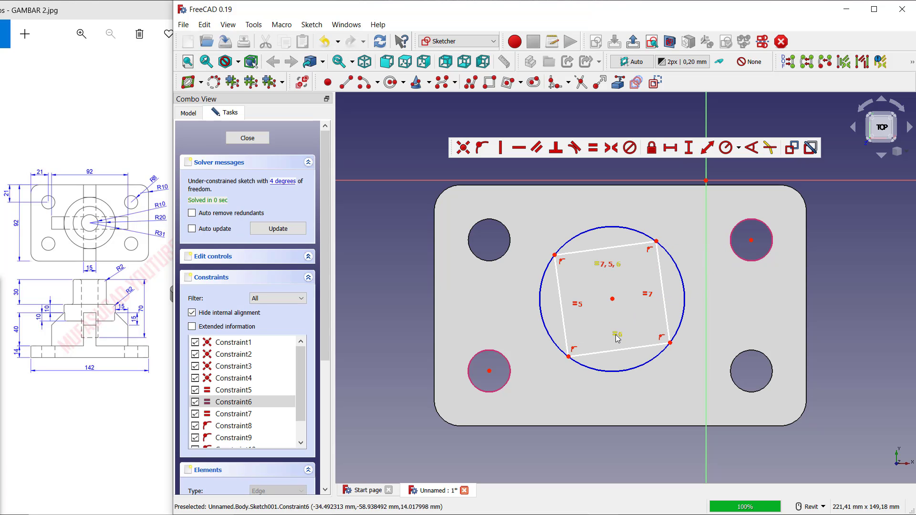
click(637, 328)
ctrl+click(648, 294)
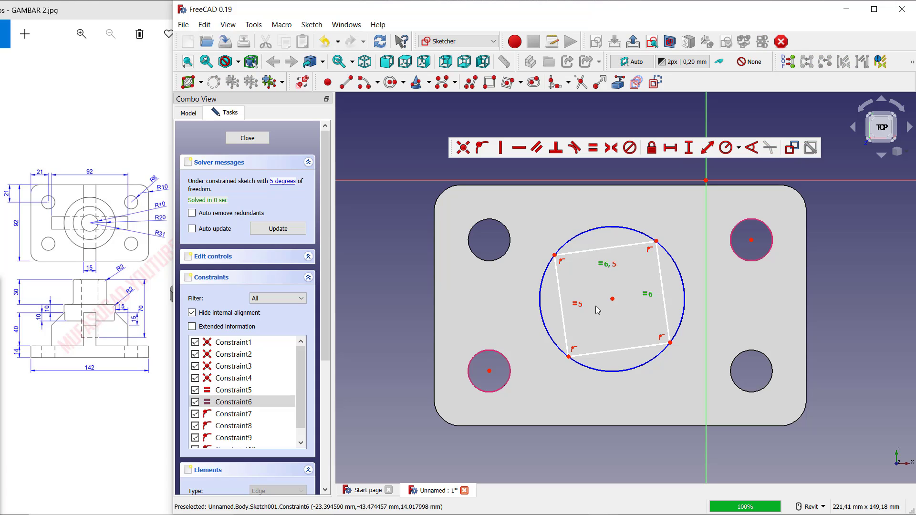
key(Delete)
click(593, 309)
key(Delete)
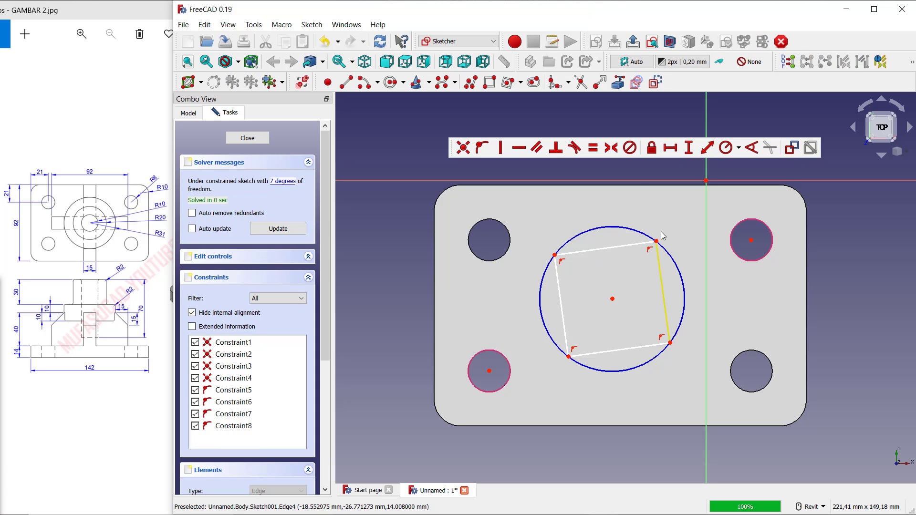
Make the square's top and bottom edges horizontal and its left edge vertical.
click(518, 149)
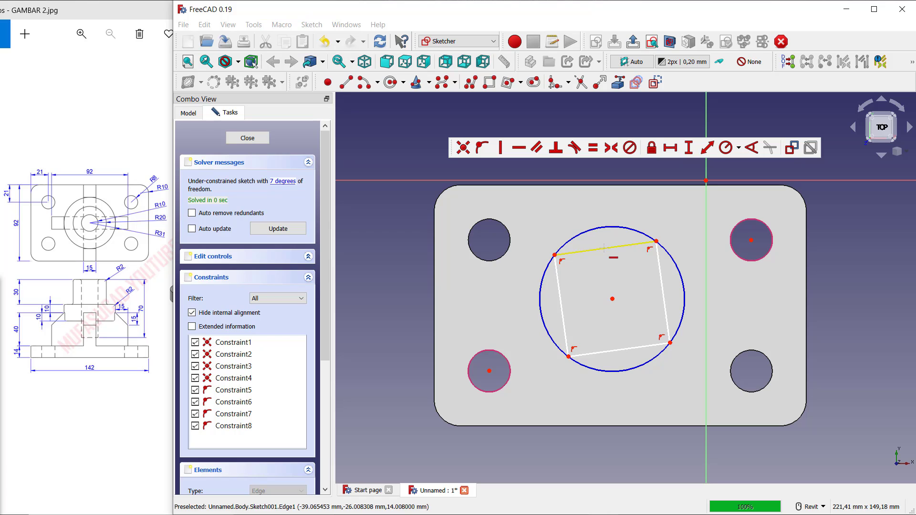
click(615, 247)
click(624, 348)
click(500, 147)
click(561, 289)
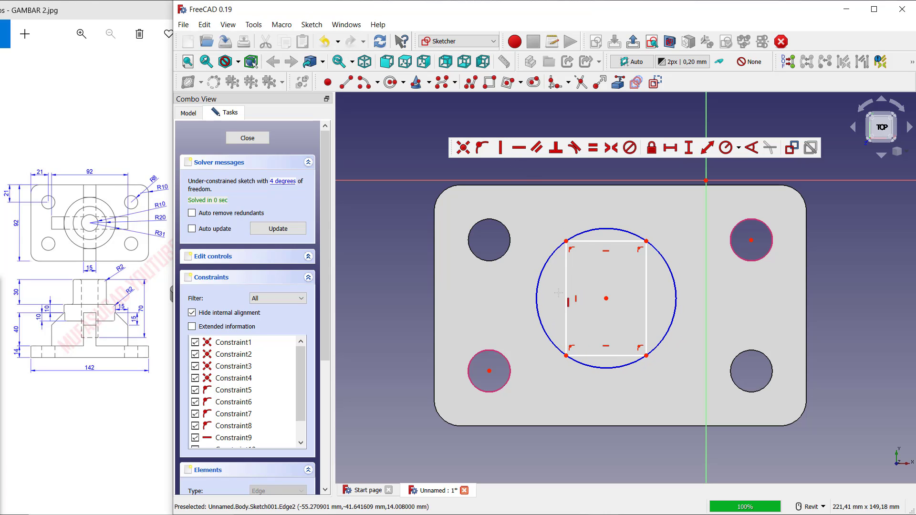
click(707, 148)
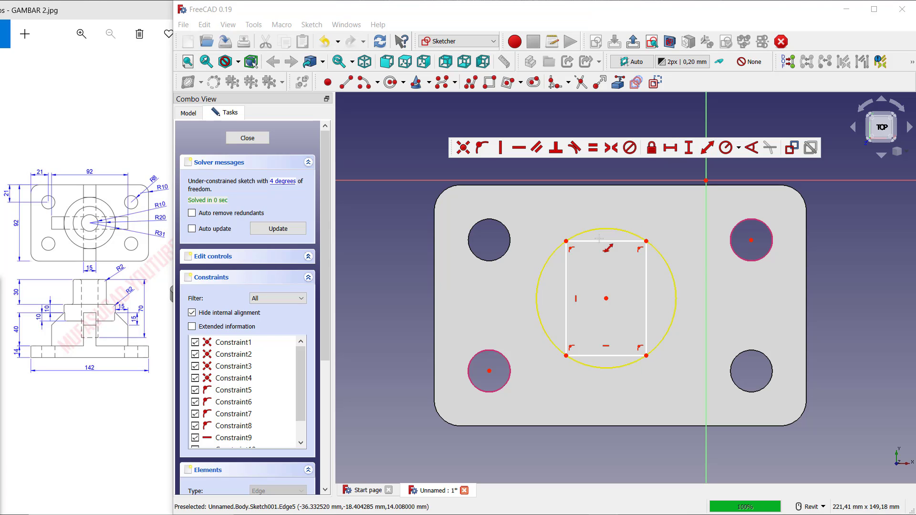
click(566, 291)
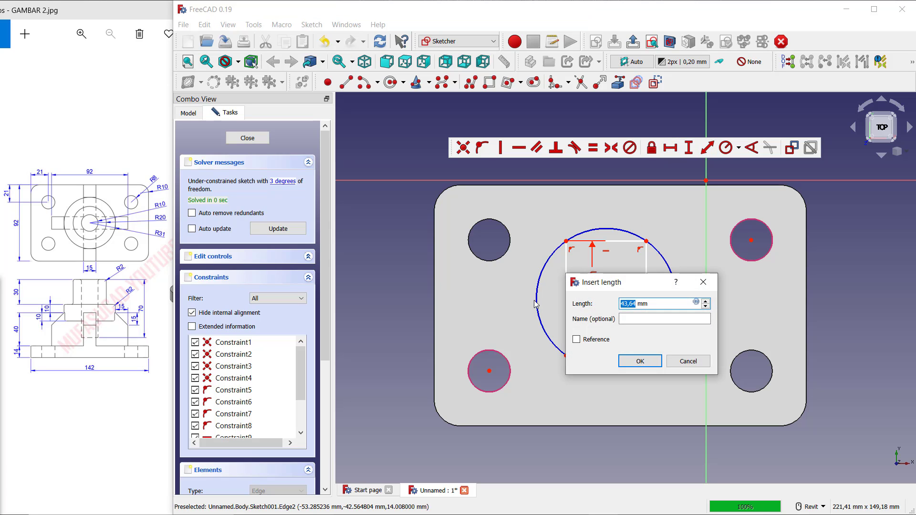
Dimension the rectangle 92 mm tall and 15 mm wide.
text(92)
key(Return)
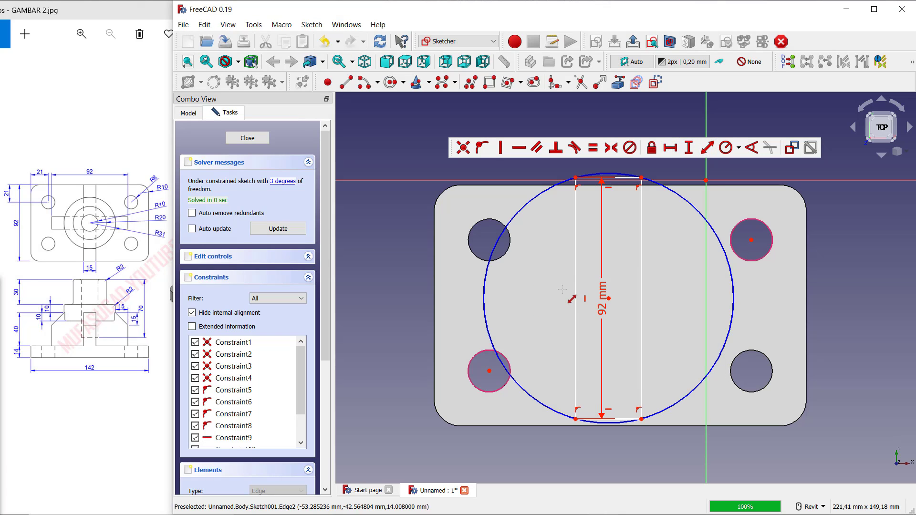
click(627, 183)
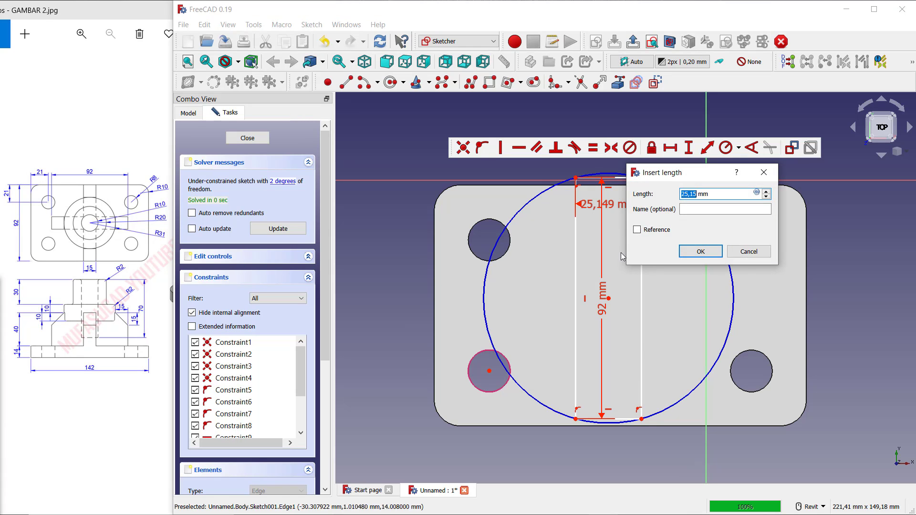
text(15)
key(Return)
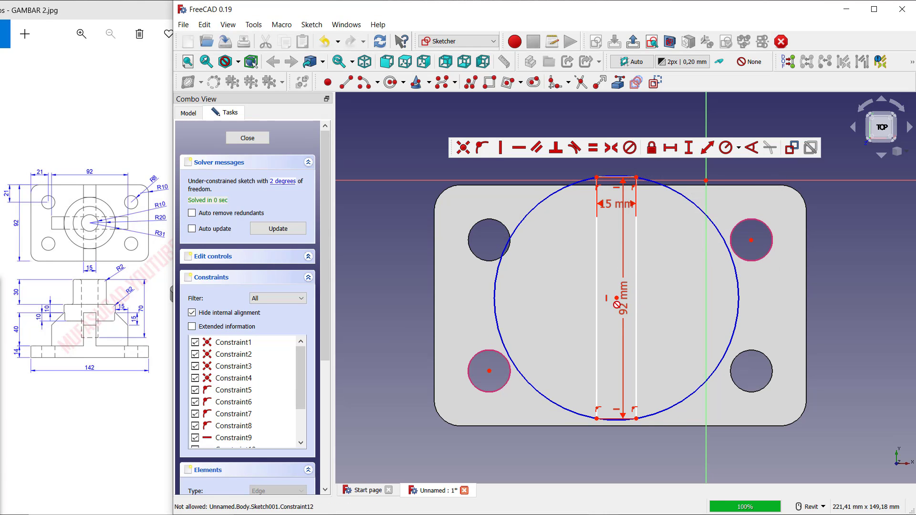
scroll(624, 306, up, 1)
scroll(623, 309, down, 1)
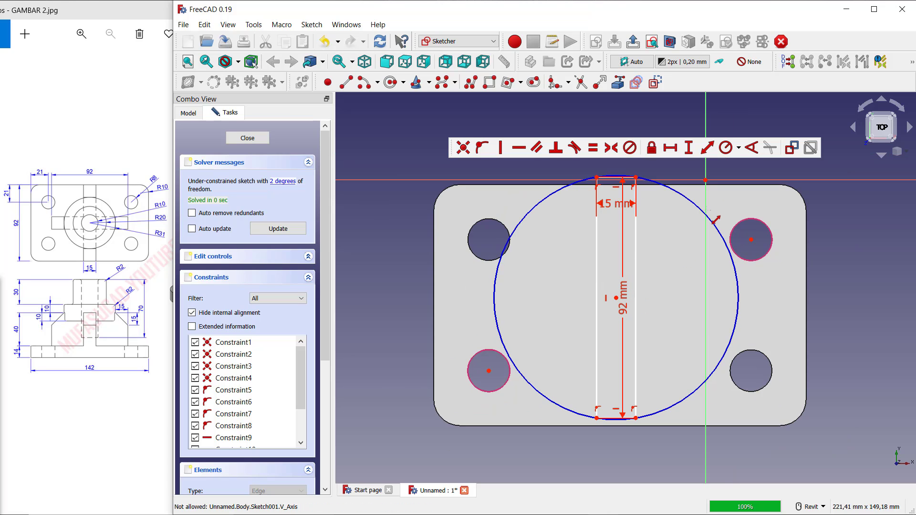
Make the rectangle symmetric between the lower-left and upper-right hole centres.
click(611, 147)
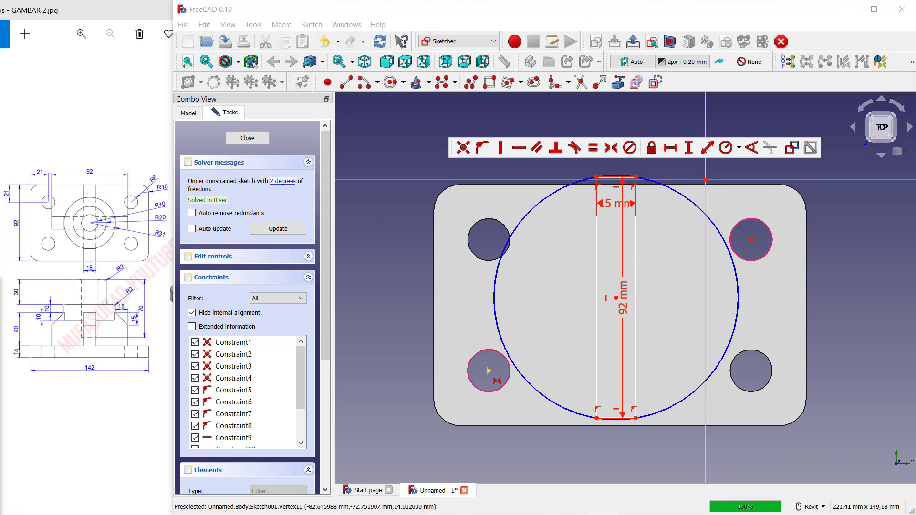
click(489, 371)
click(751, 239)
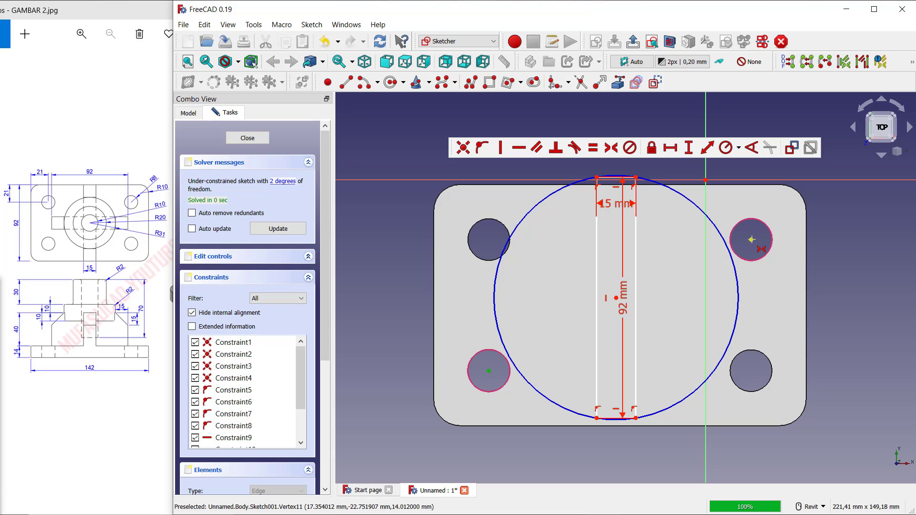
click(616, 297)
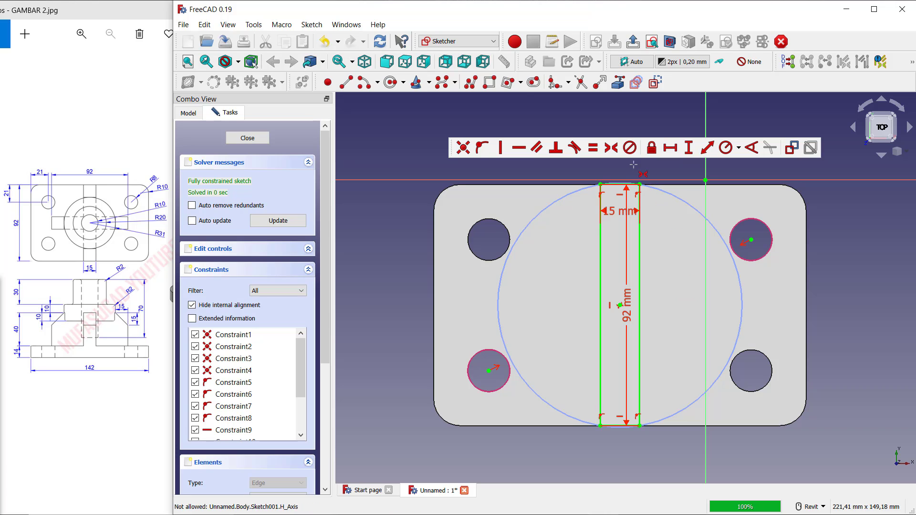
click(508, 84)
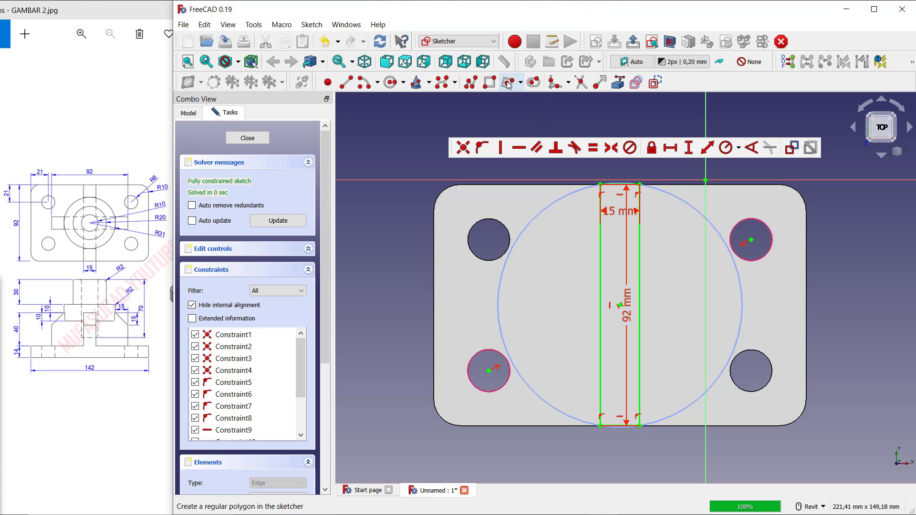
Draw a square at the plate centre and delete its equal-length constraints.
click(620, 304)
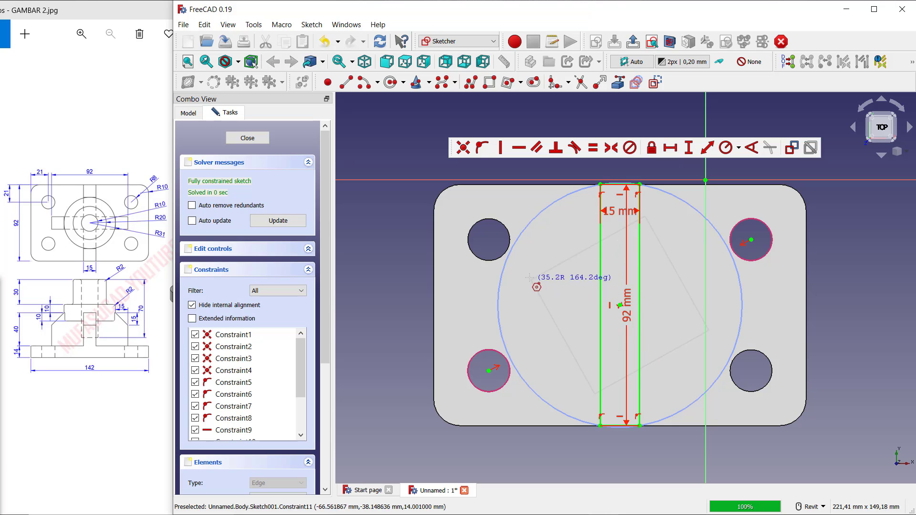
click(552, 272)
right_click(662, 306)
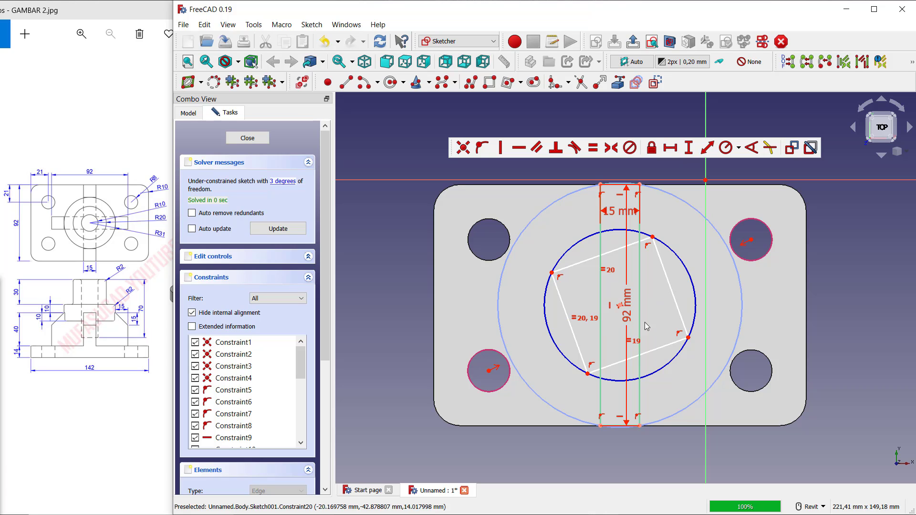
click(581, 317)
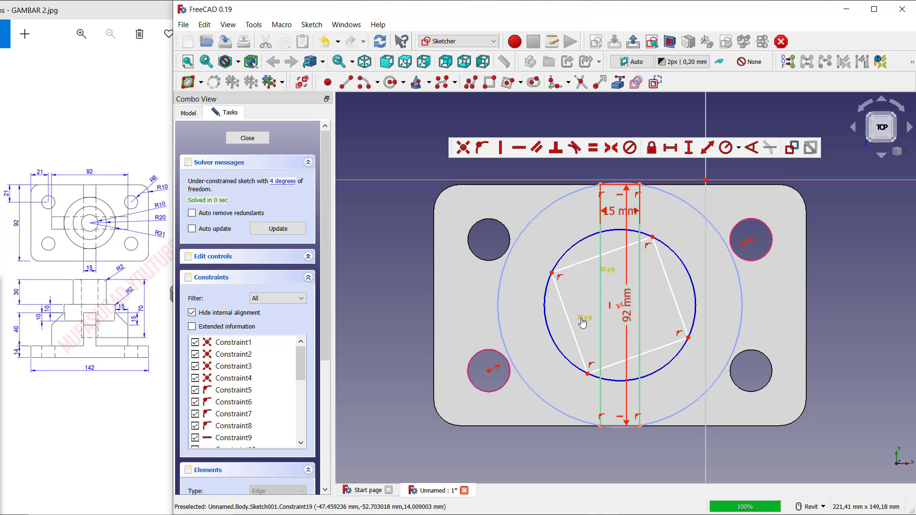
key(Delete)
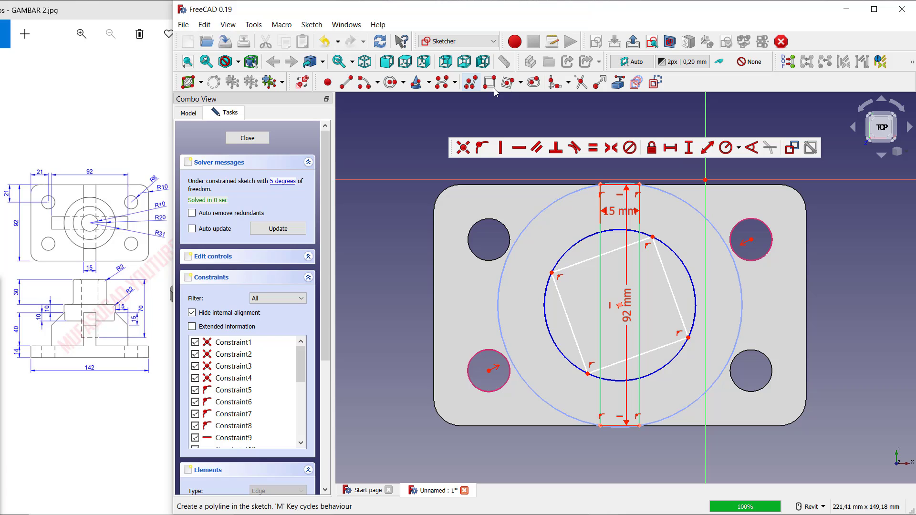
Make the new square's top and bottom edges horizontal and its left edge vertical.
click(596, 257)
key(h)
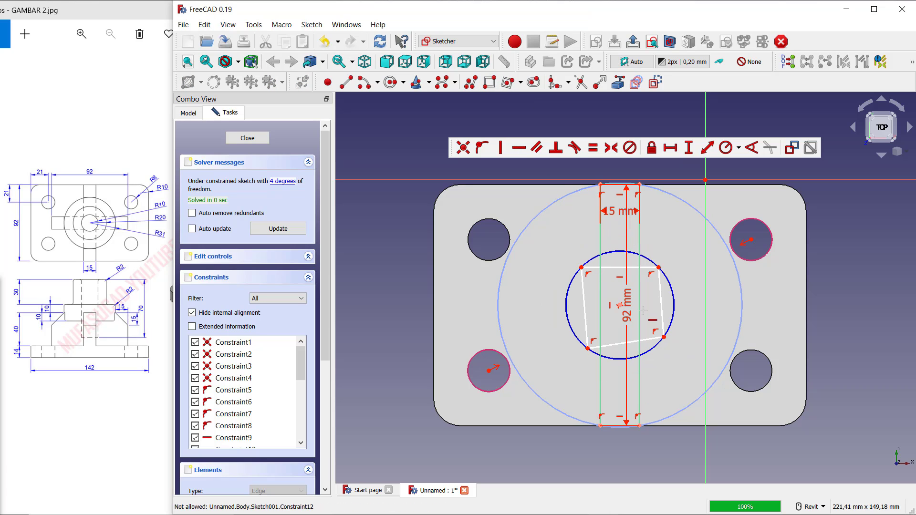
click(631, 340)
key(h)
click(500, 147)
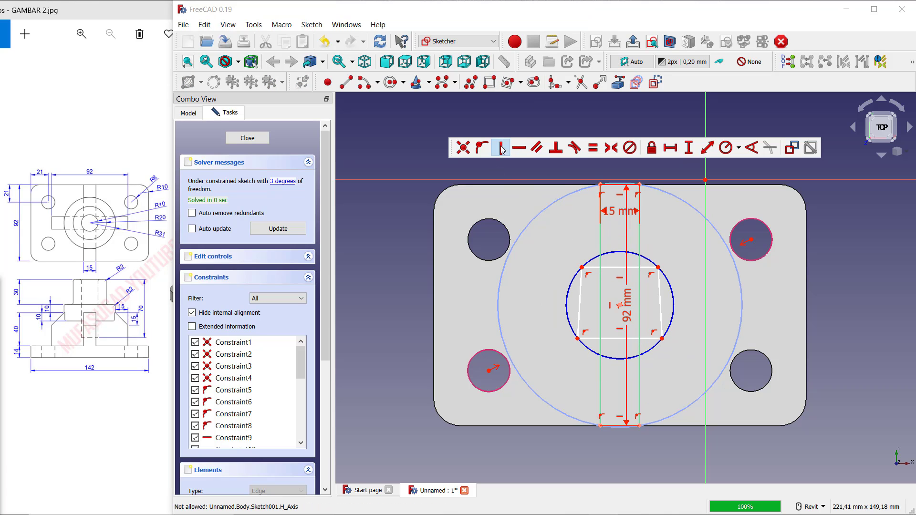
click(579, 301)
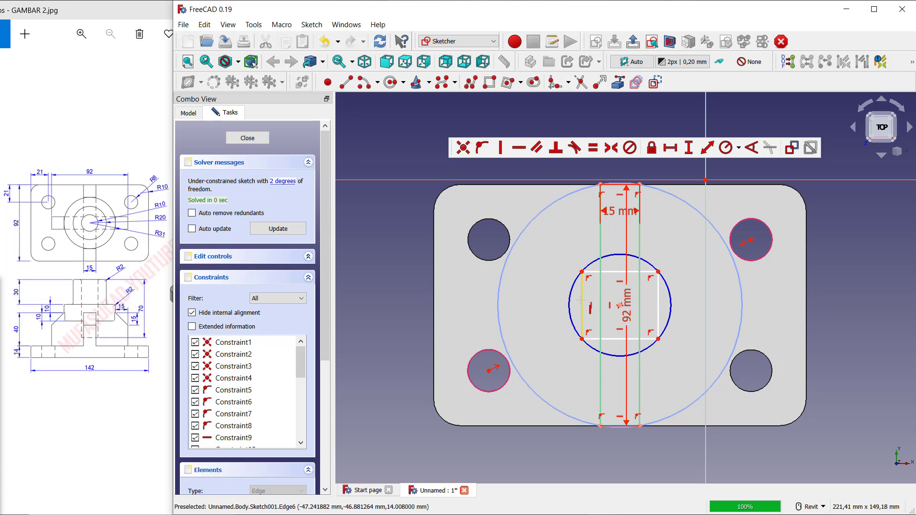
Dimension the bar 92 mm wide along its top edge and 15 mm high.
click(707, 149)
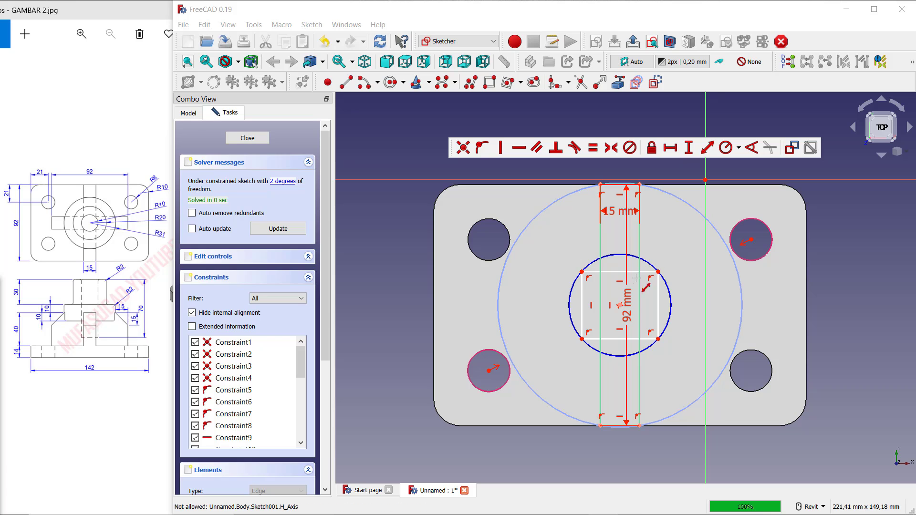
click(614, 271)
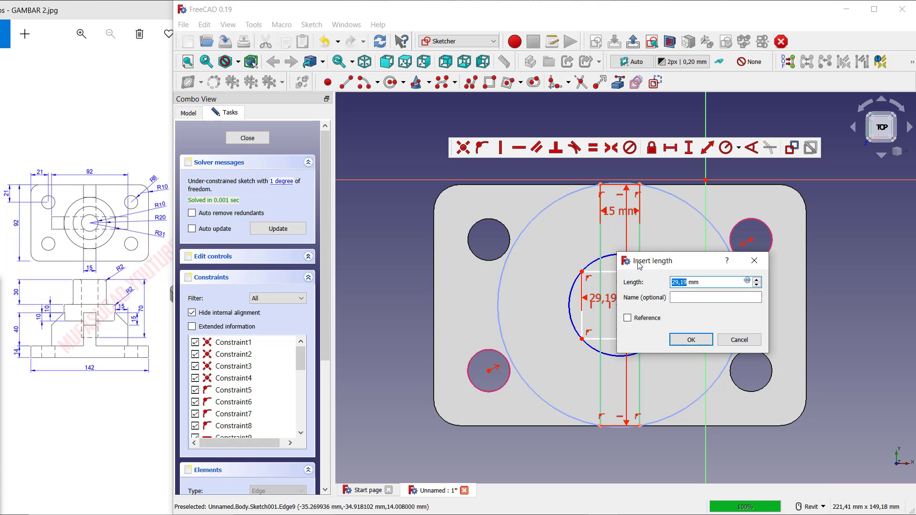
text(92)
key(Return)
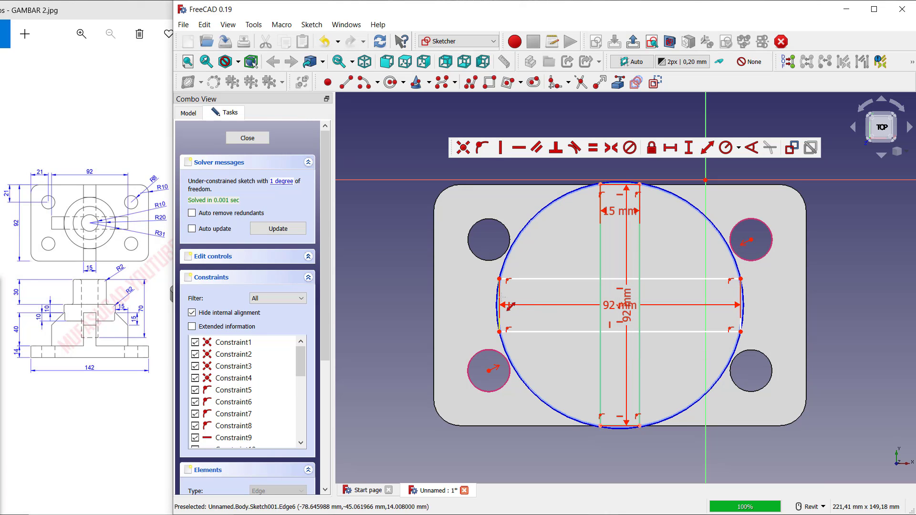
double_click(528, 302)
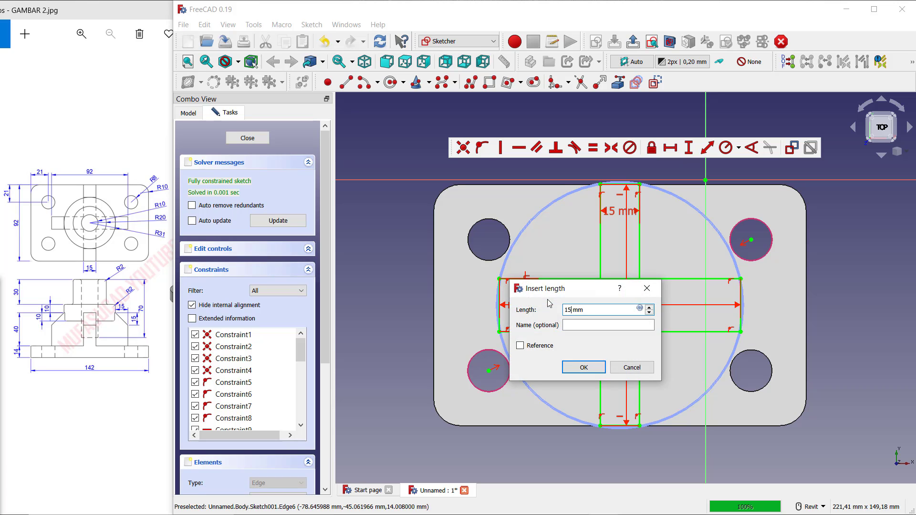
text(15)
key(Return)
scroll(677, 299, up, 1)
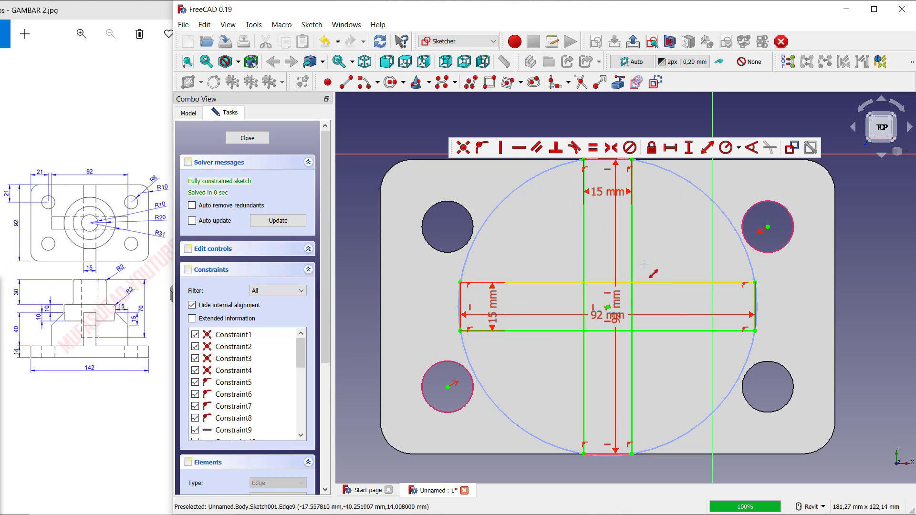
Trim away the overlapping inner edges where the two bars cross.
click(580, 84)
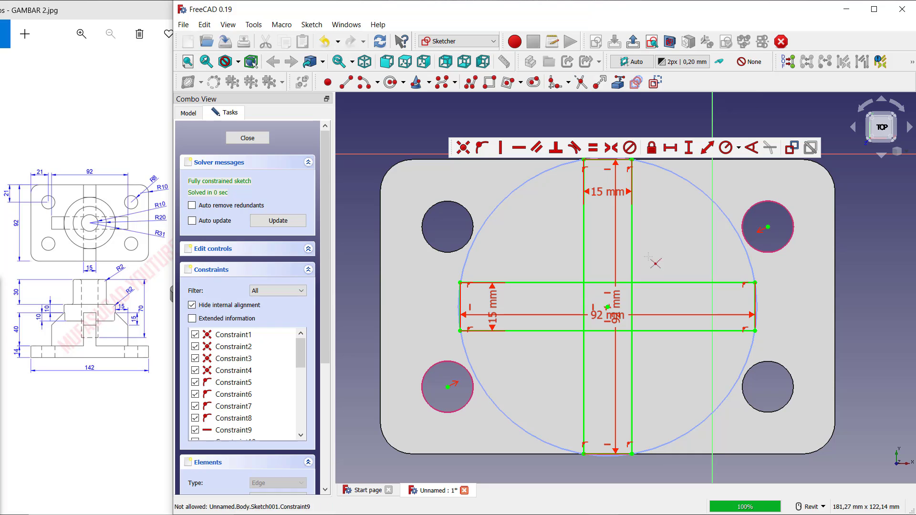
click(604, 297)
click(605, 334)
click(632, 305)
click(586, 306)
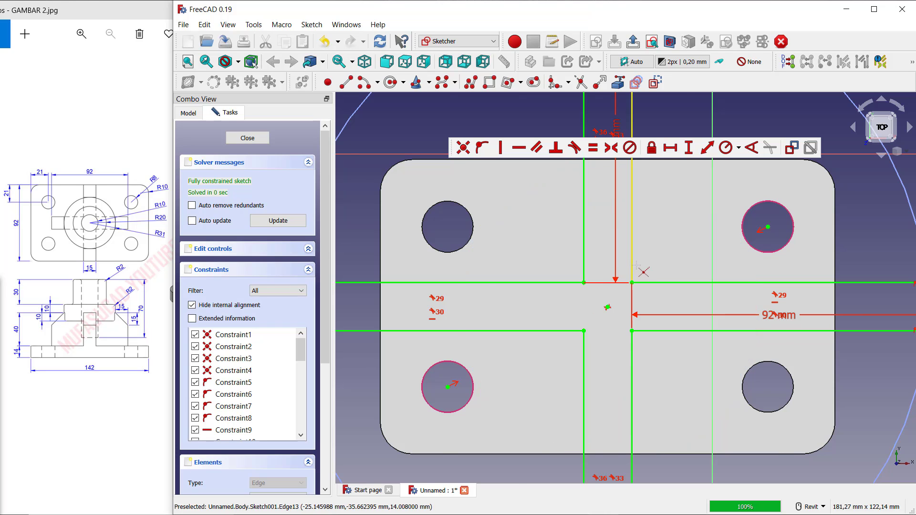
scroll(635, 266, down, 3)
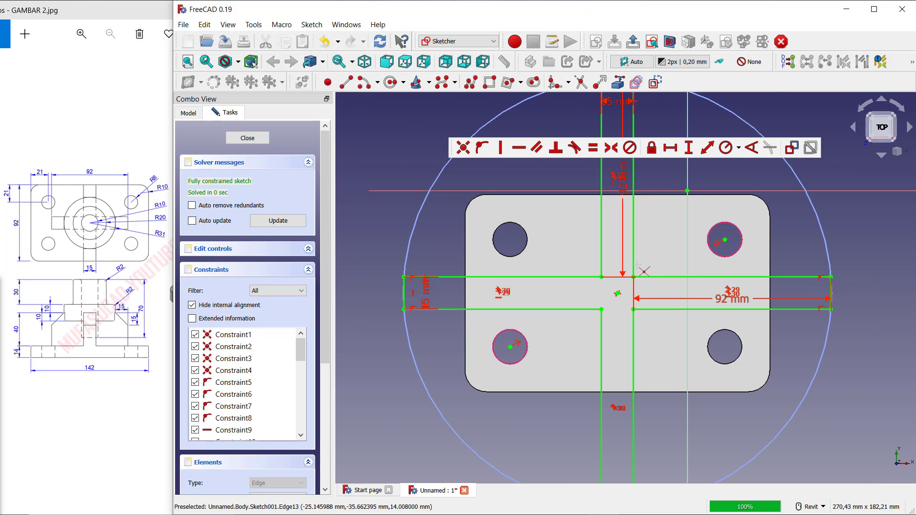
Replace the old 92 mm dimension with a 92 mm horizontal length across the horizontal arm.
click(746, 304)
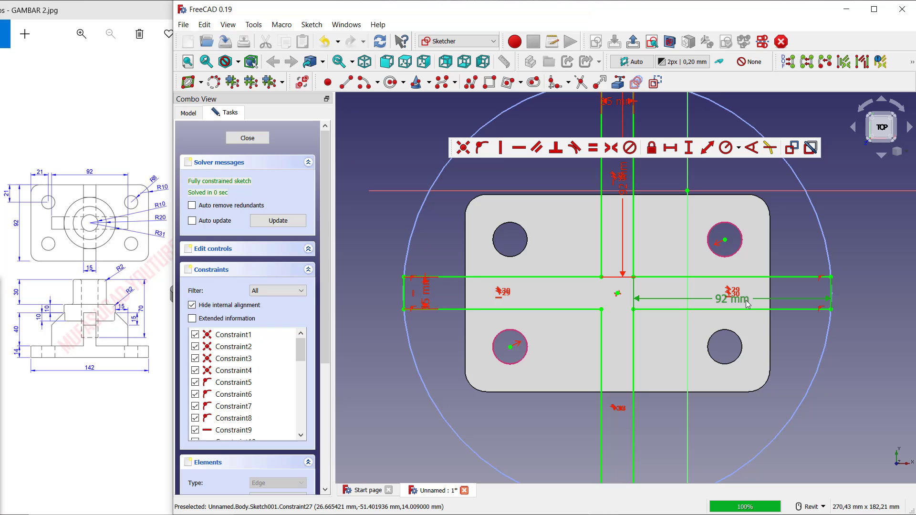
key(Delete)
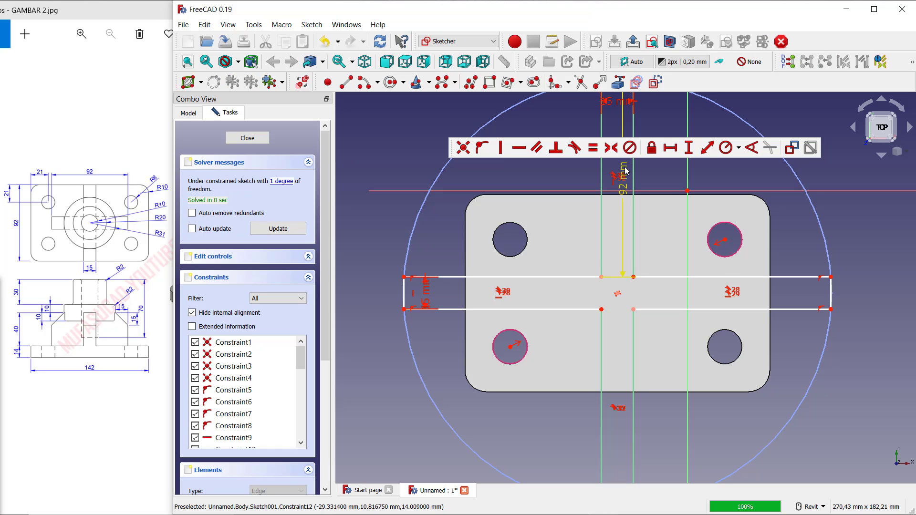
key(Delete)
click(688, 192)
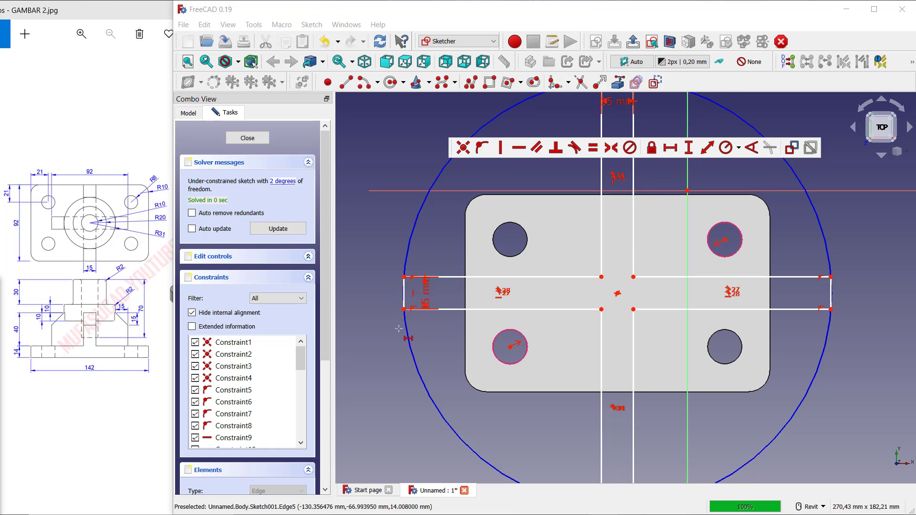
click(404, 310)
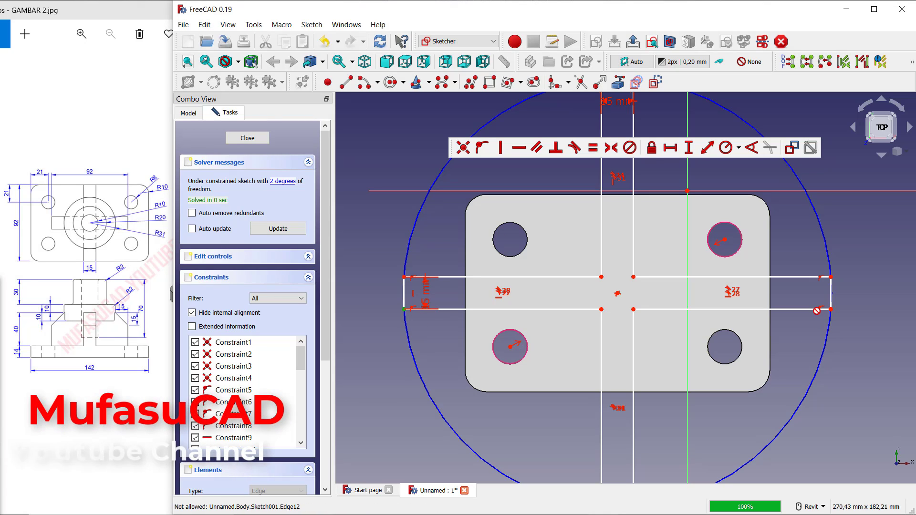
click(831, 310)
key(shift+h)
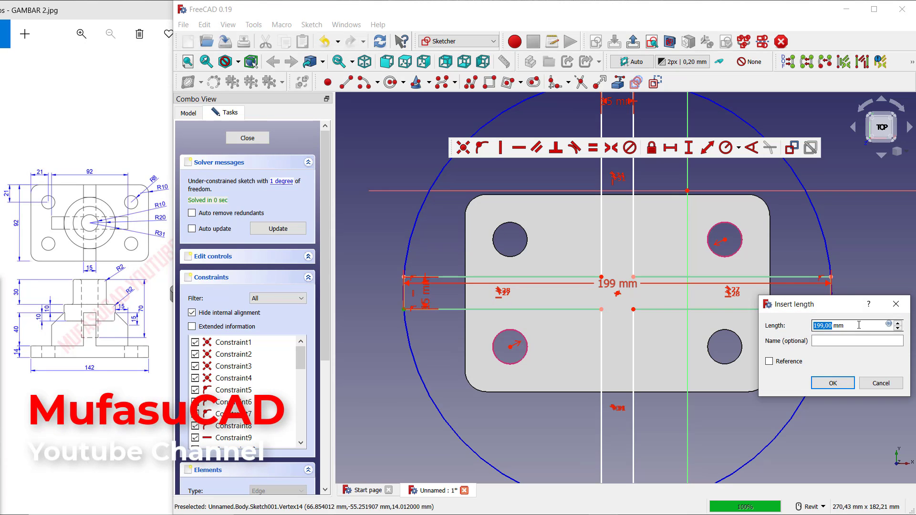
key(Return)
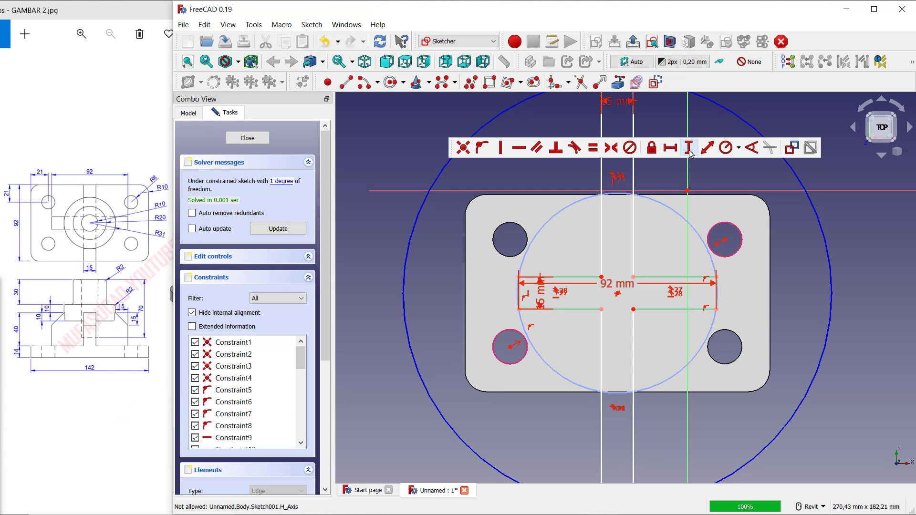
scroll(647, 124, down, 1)
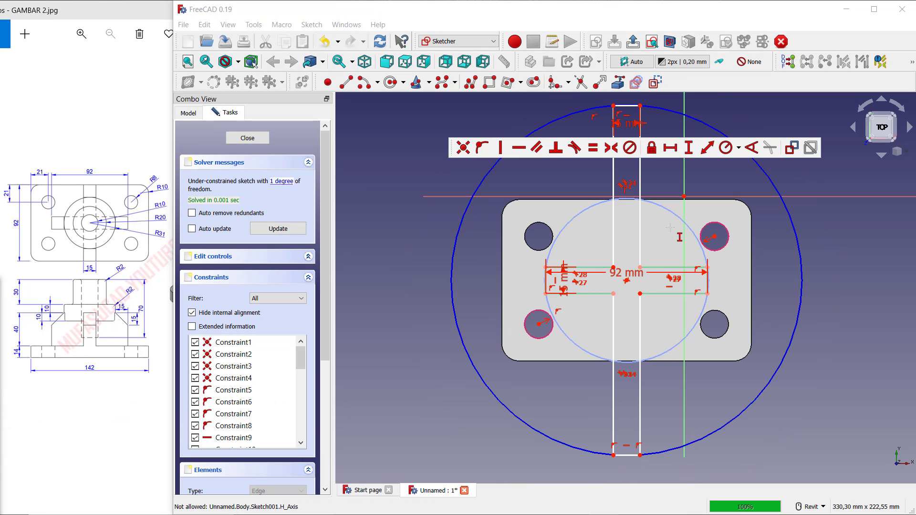
Constrain the vertical arm to 92 mm long and close the cross sketch.
click(640, 106)
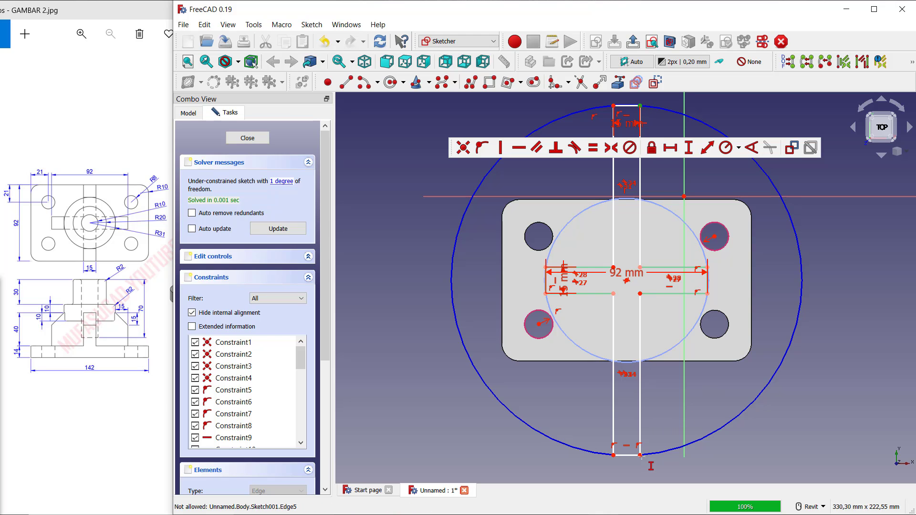
click(640, 455)
text(92)
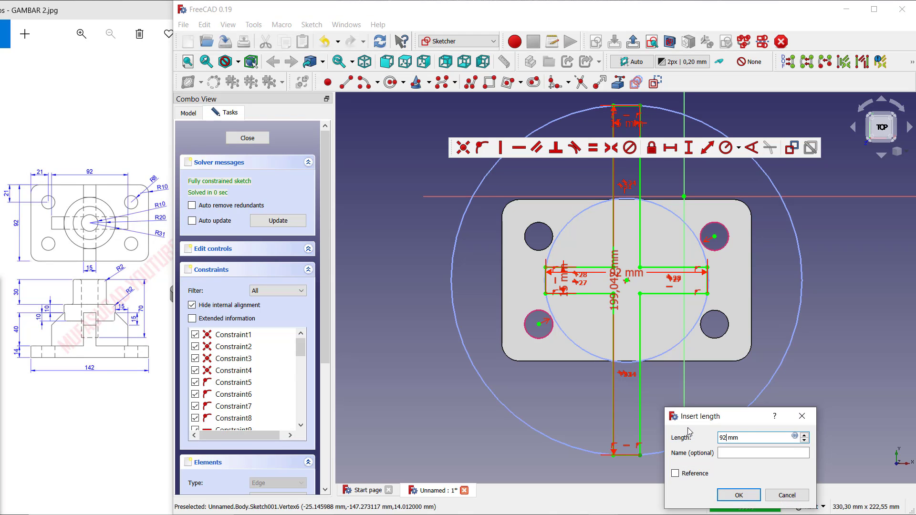
key(Return)
scroll(636, 278, up, 2)
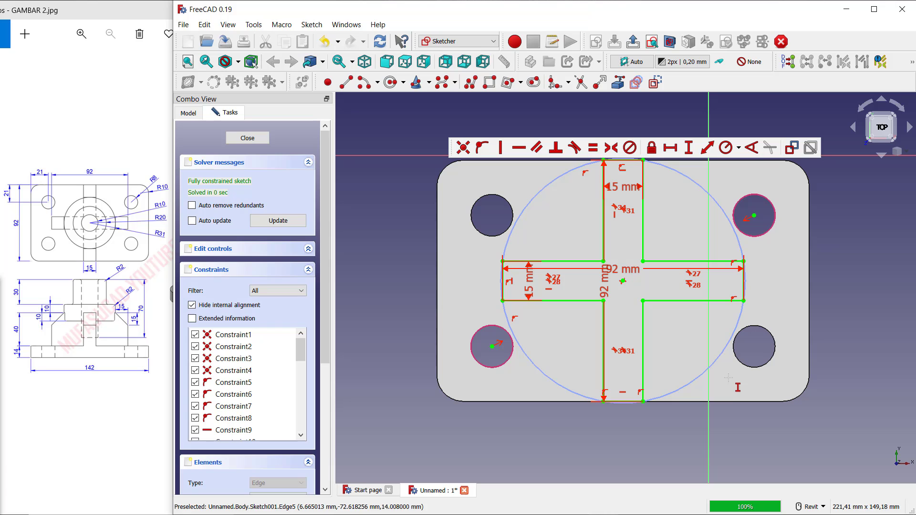
click(247, 138)
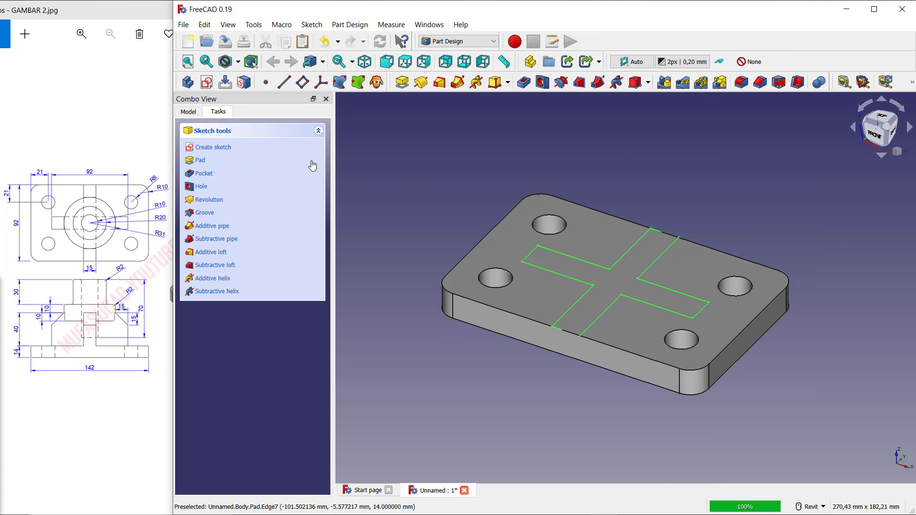
Pad the cross sketch 40 mm tall above the base plate.
click(200, 160)
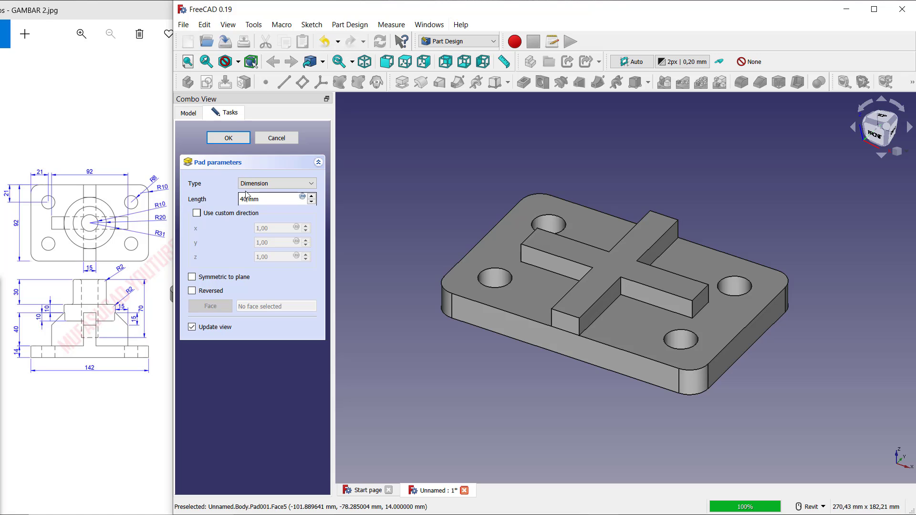
click(229, 138)
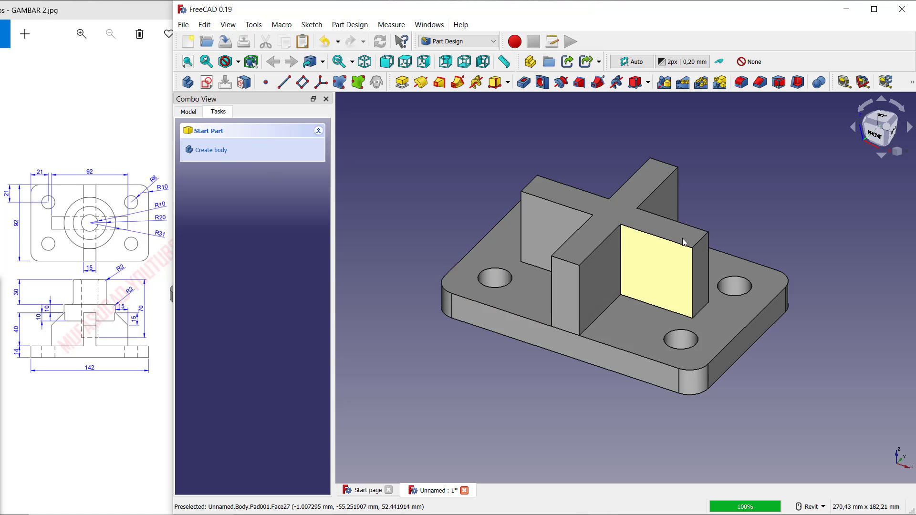
scroll(668, 205, up, 3)
Chamfer the cross rib's outer top edges with a 15 mm equal-distance chamfer.
click(668, 203)
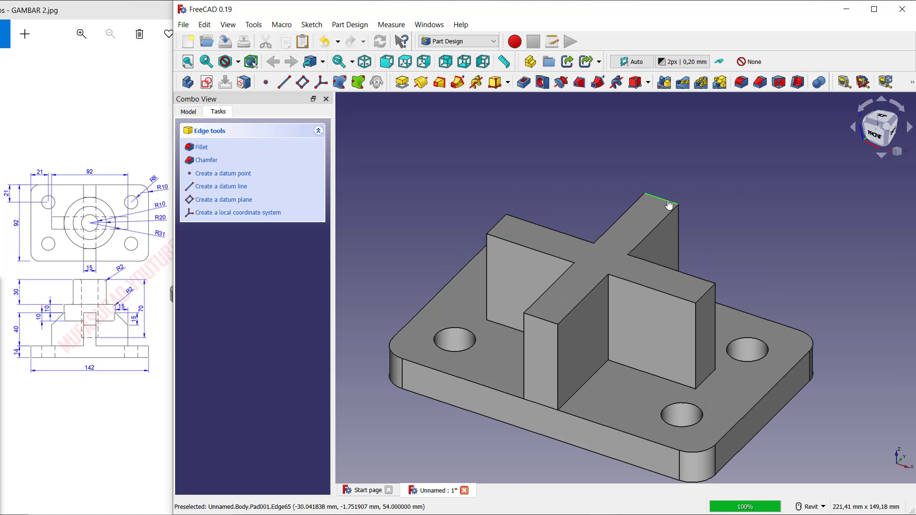
ctrl+click(496, 223)
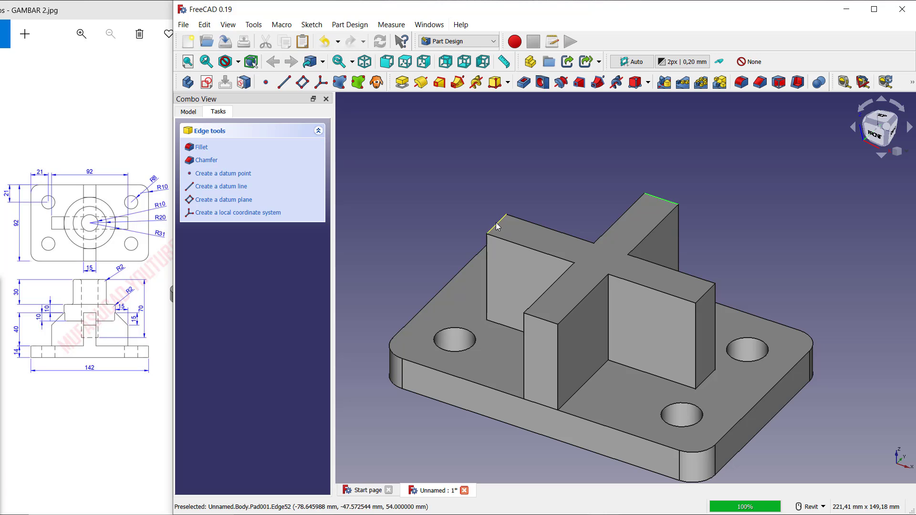
ctrl+click(536, 316)
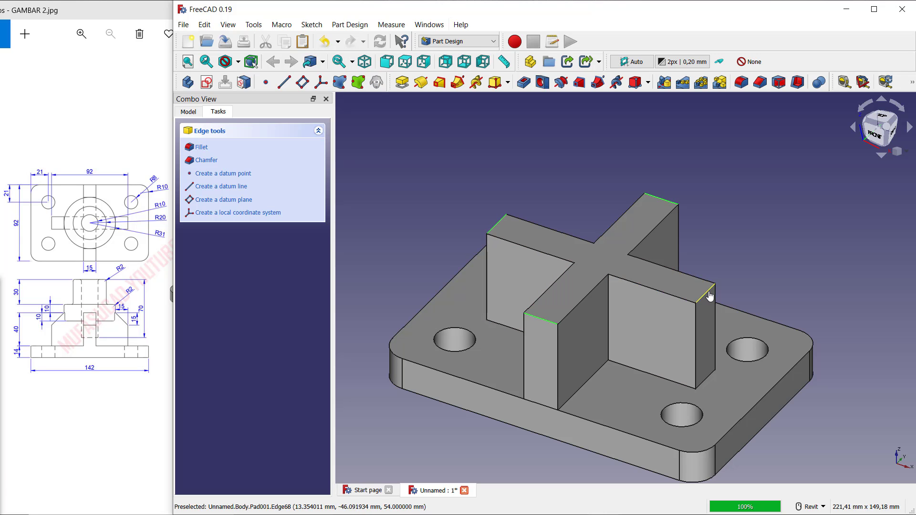
click(758, 84)
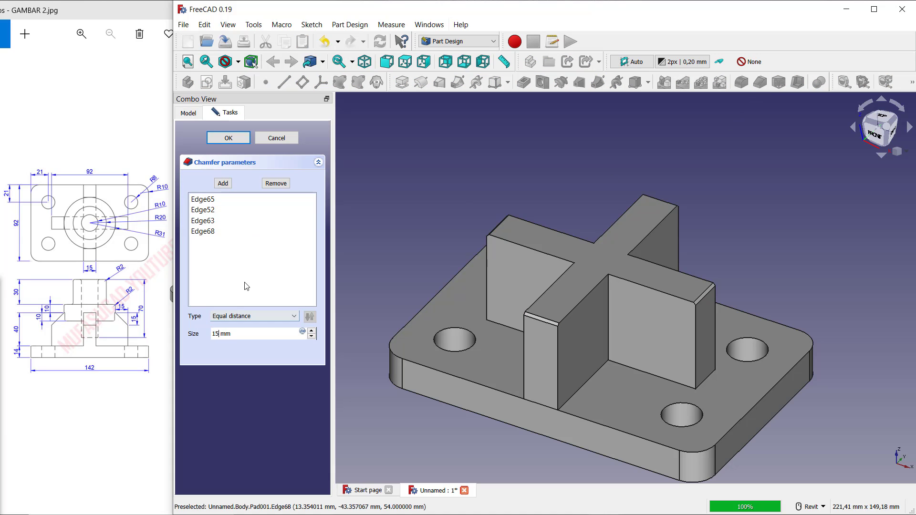
click(229, 138)
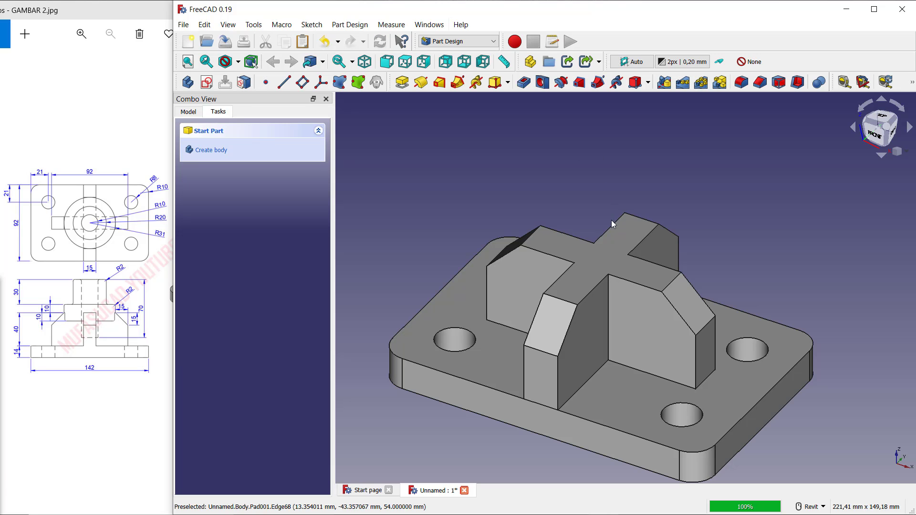
click(615, 246)
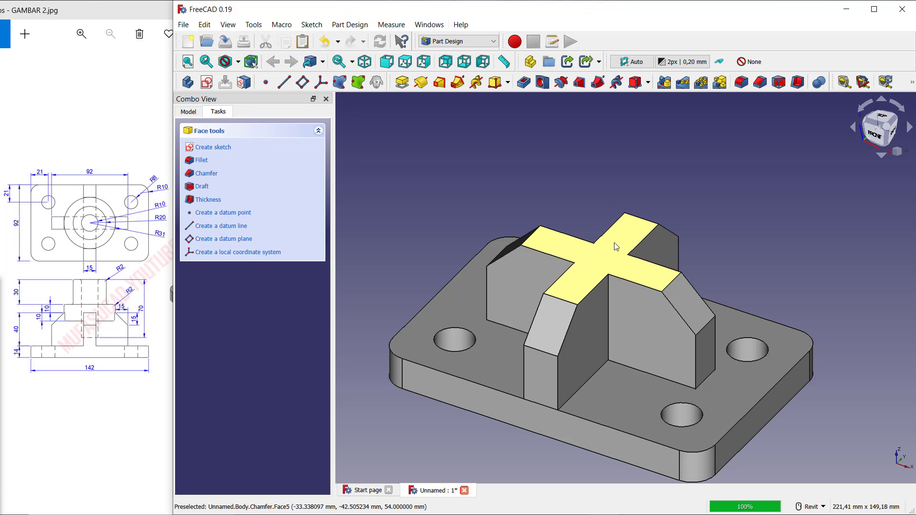
Start a sketch on the cross's top face, referencing its upper and lower edges as external geometry.
click(222, 149)
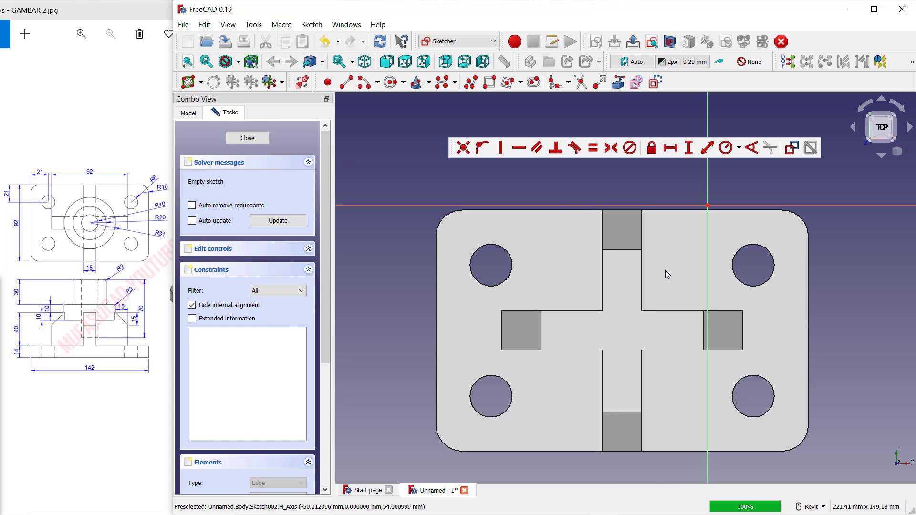
key(x)
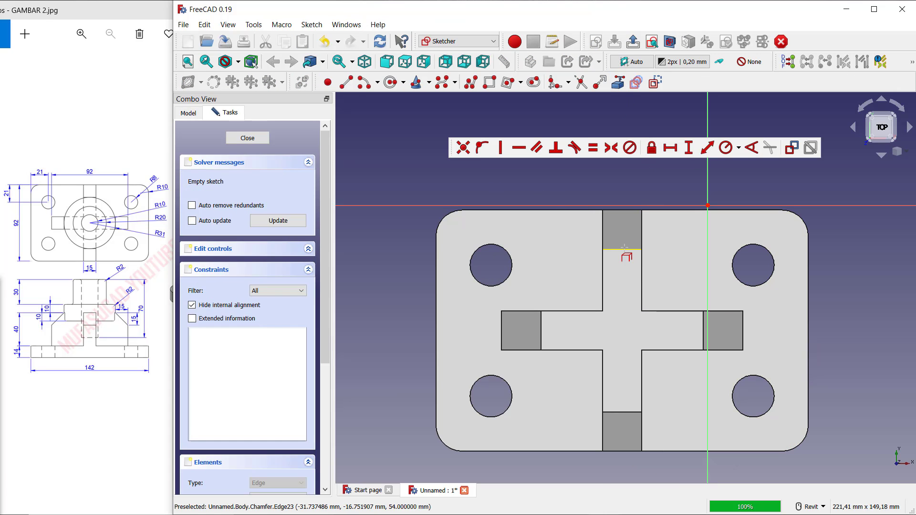
click(624, 248)
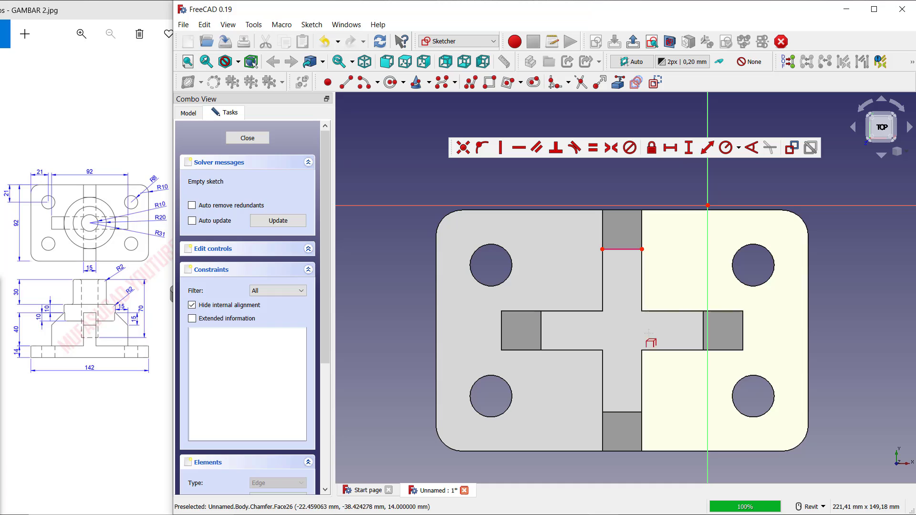
click(624, 411)
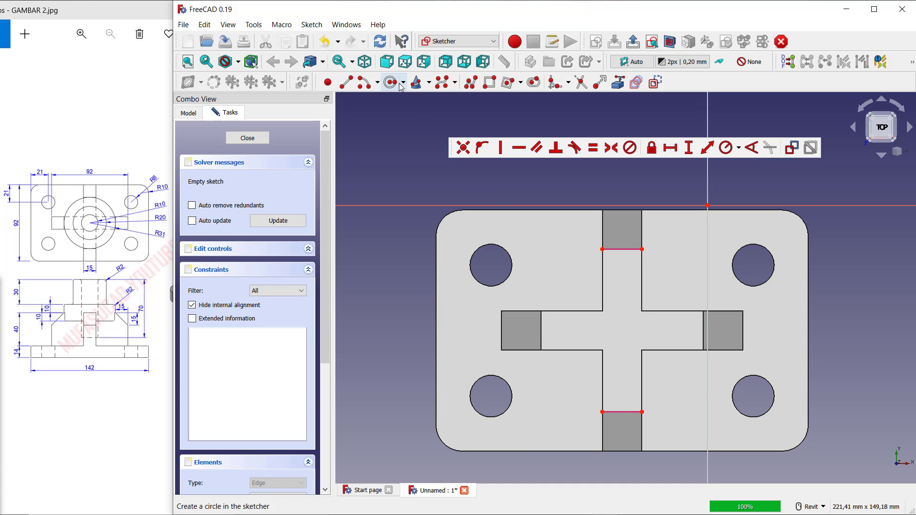
Draw a circle on the cross and constrain its radius to 31 mm.
click(391, 83)
click(623, 333)
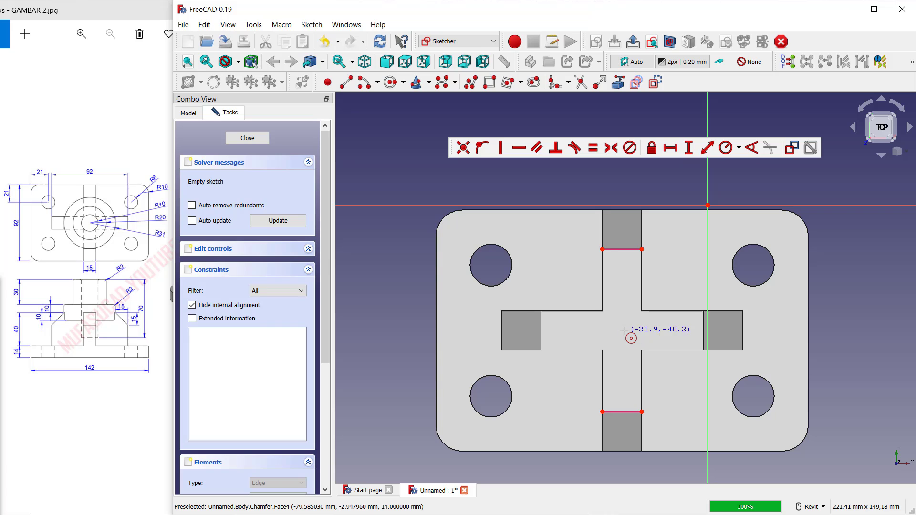
click(675, 364)
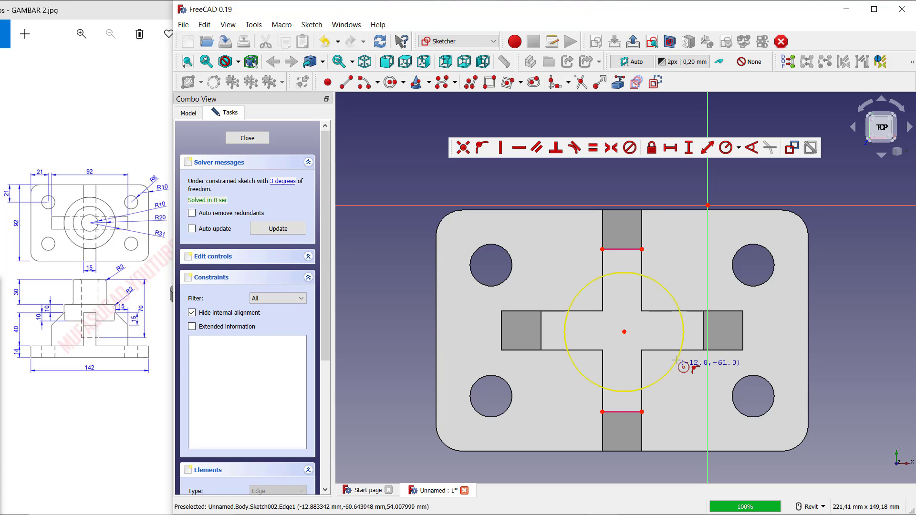
click(725, 148)
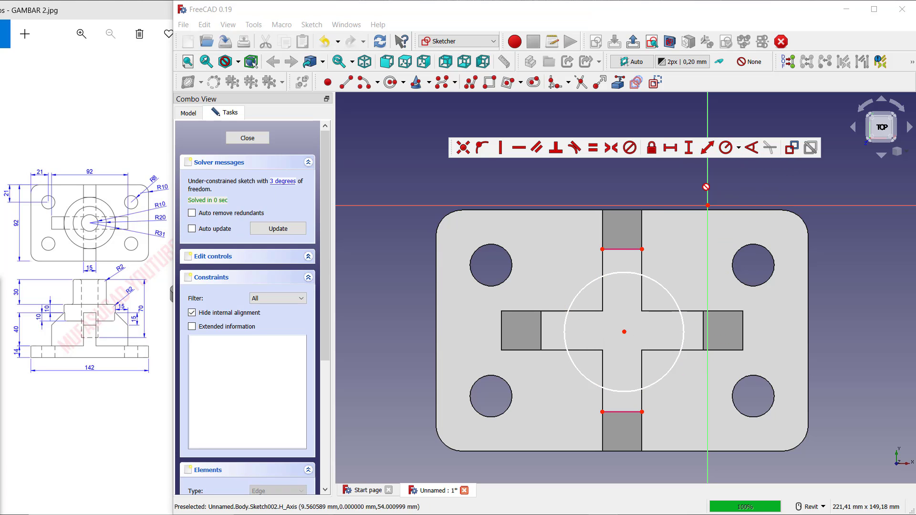
click(612, 272)
text(31)
key(Return)
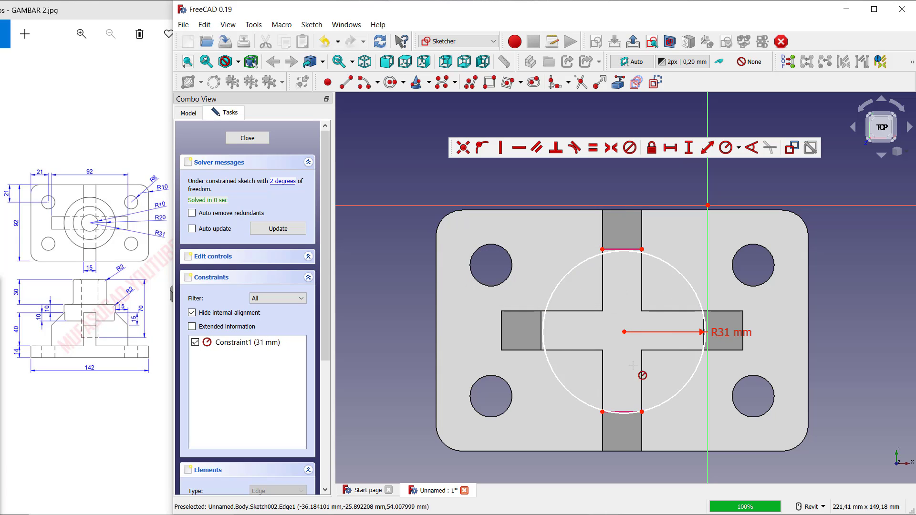
Centre the circle symmetrically between the reference points and close the sketch.
click(613, 149)
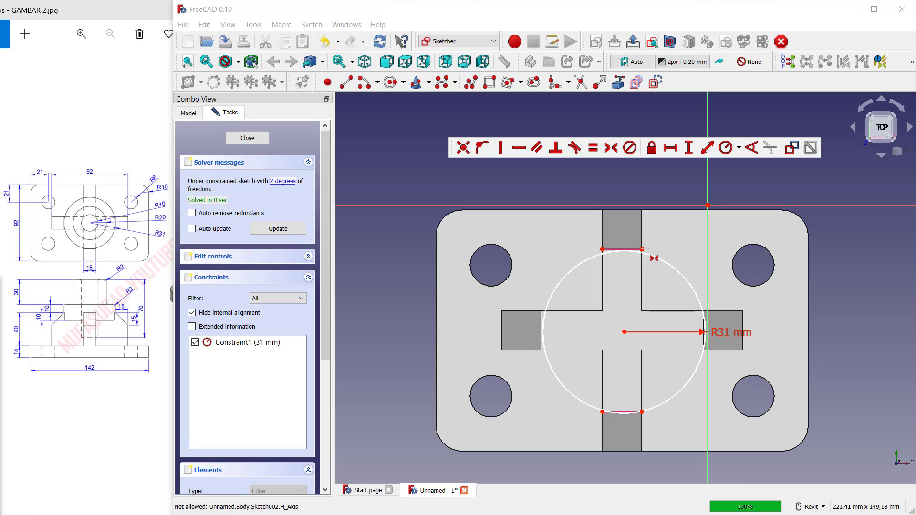
click(642, 249)
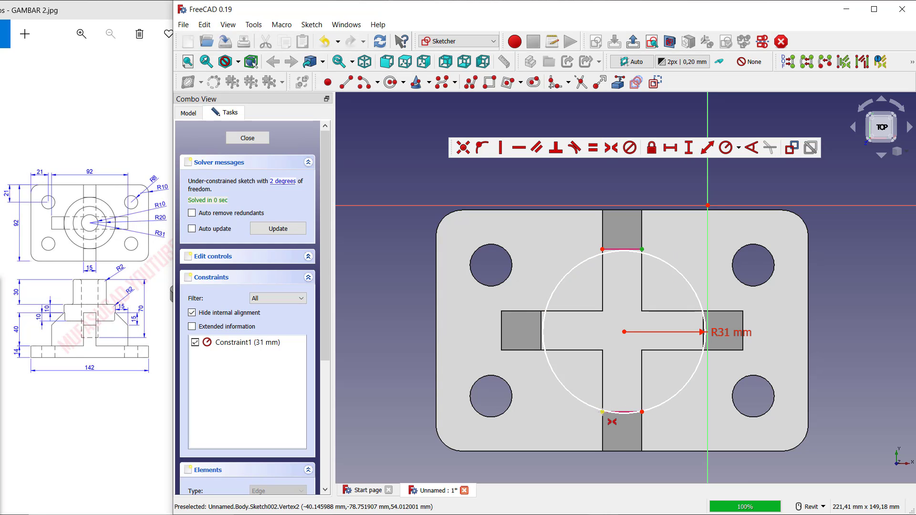
click(622, 331)
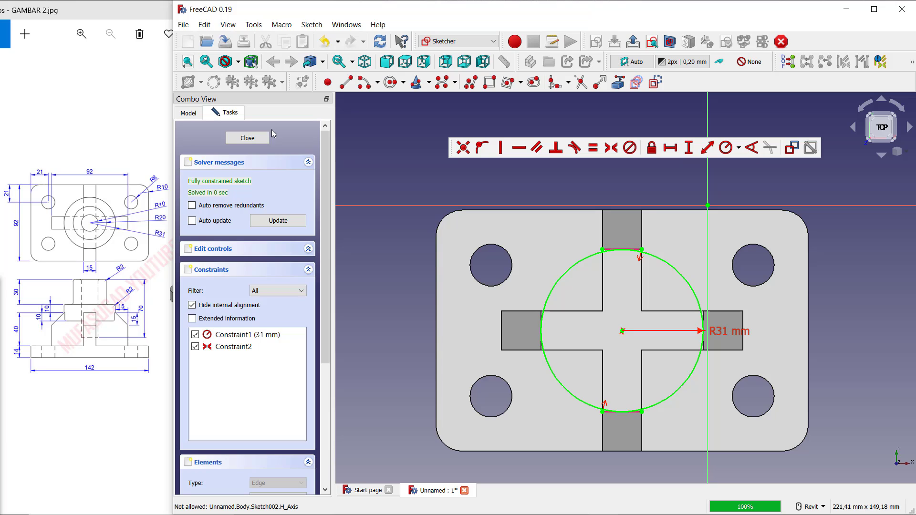
click(247, 138)
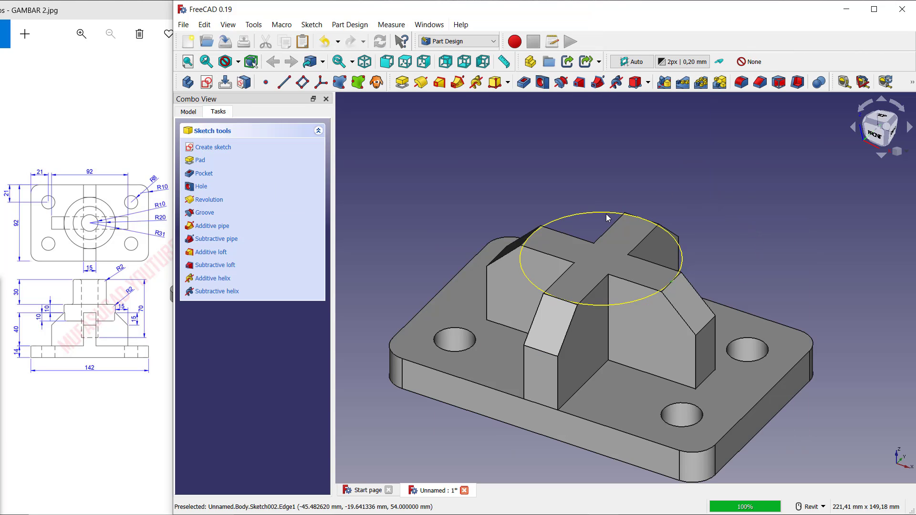
Pad the 31 mm circle 20 mm symmetrically about its sketch plane.
click(198, 161)
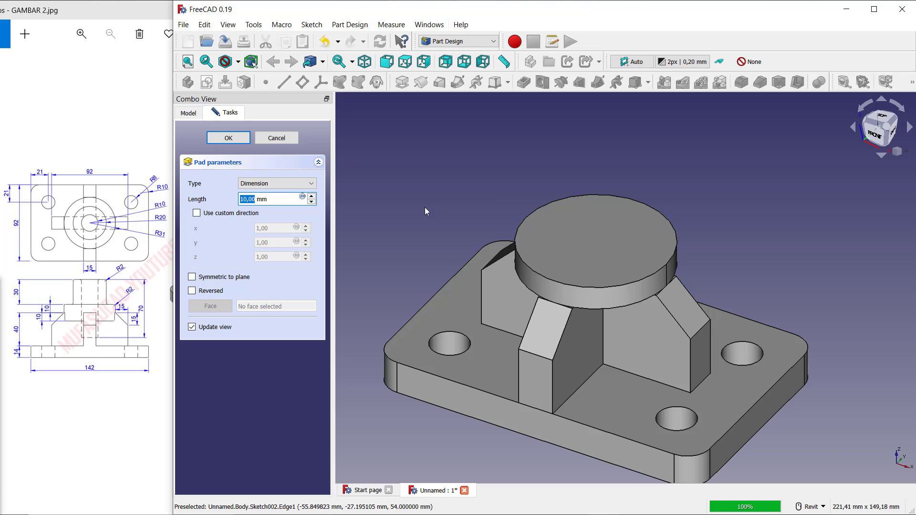
click(192, 278)
drag(269, 199, 229, 202)
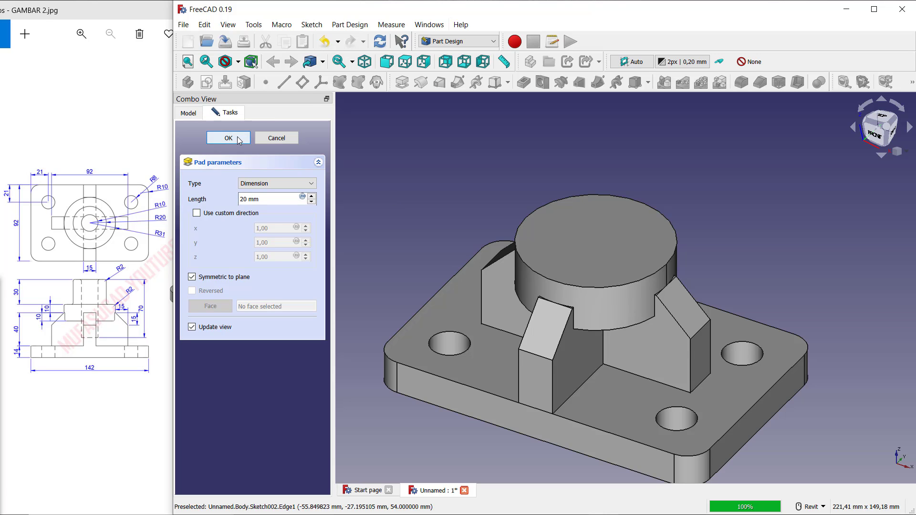
click(228, 138)
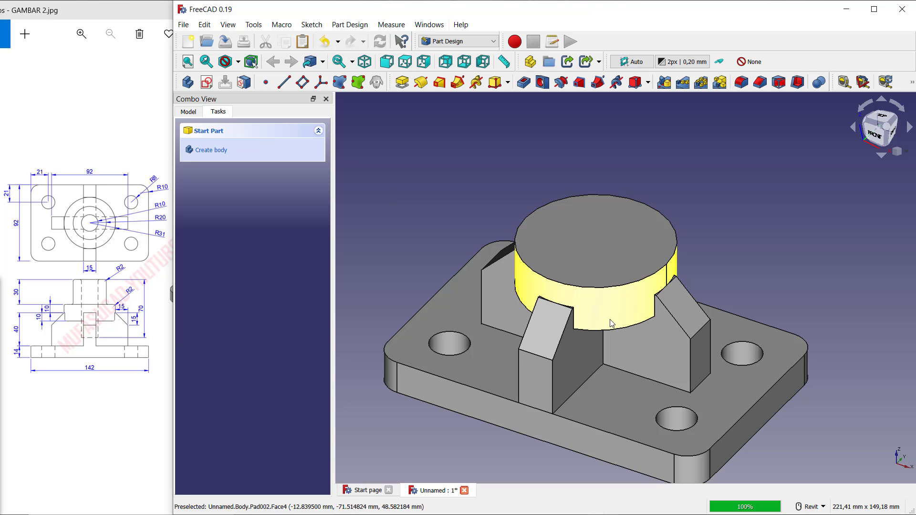
Start a sketch on the boss's top face and project the large ring circle as reference.
click(620, 236)
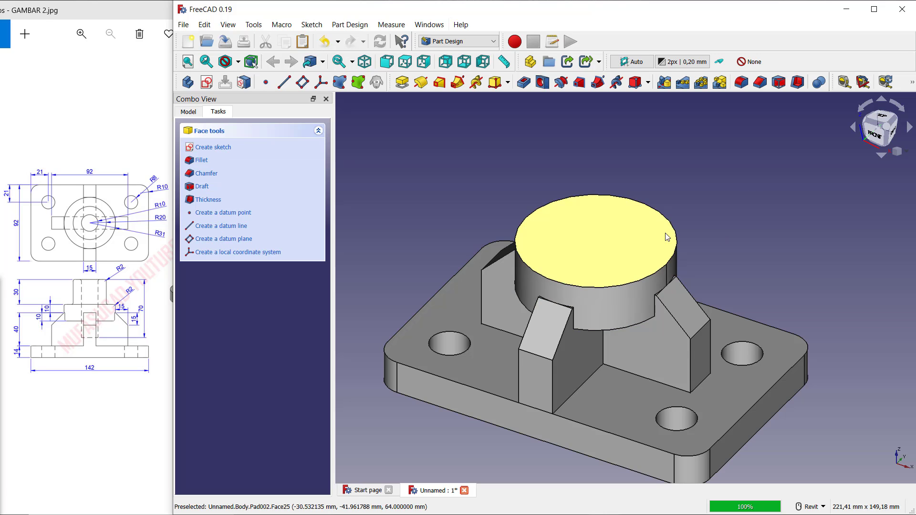
click(210, 147)
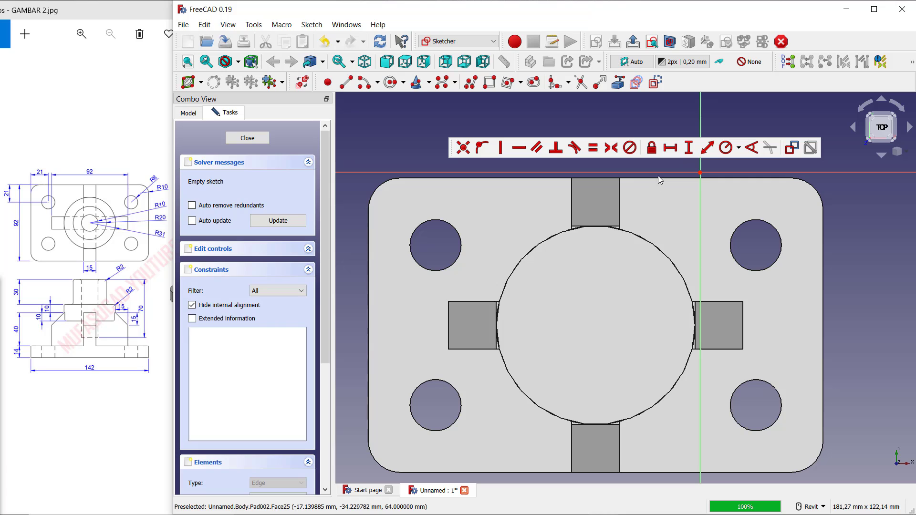
click(618, 82)
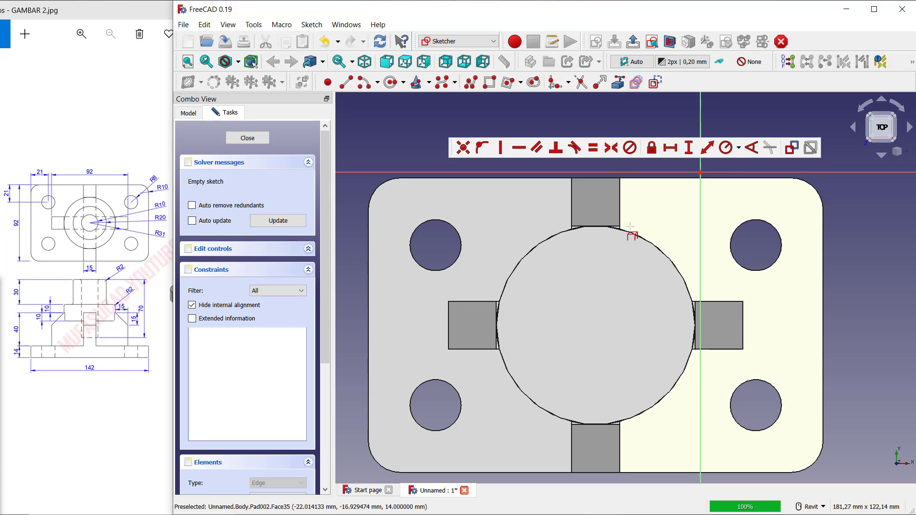
click(625, 230)
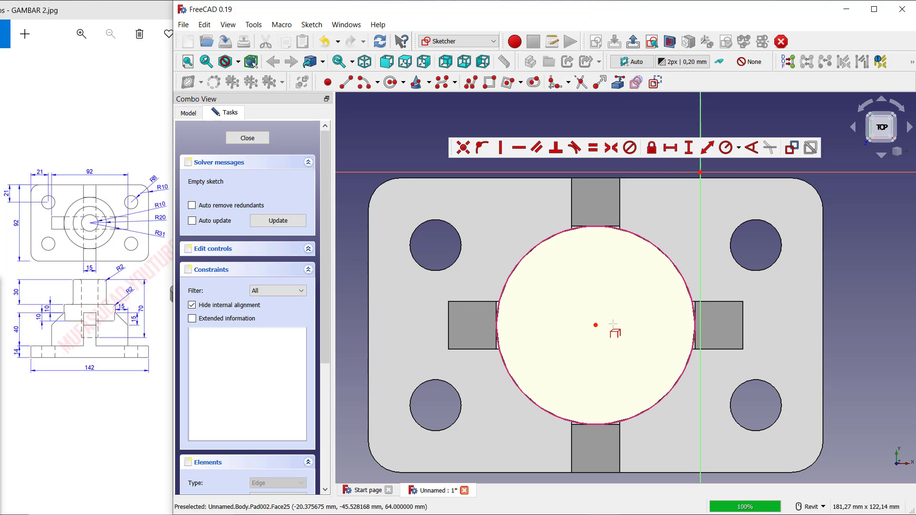
Draw a concentric circle on the ring's centre with a 20 mm radius.
click(390, 85)
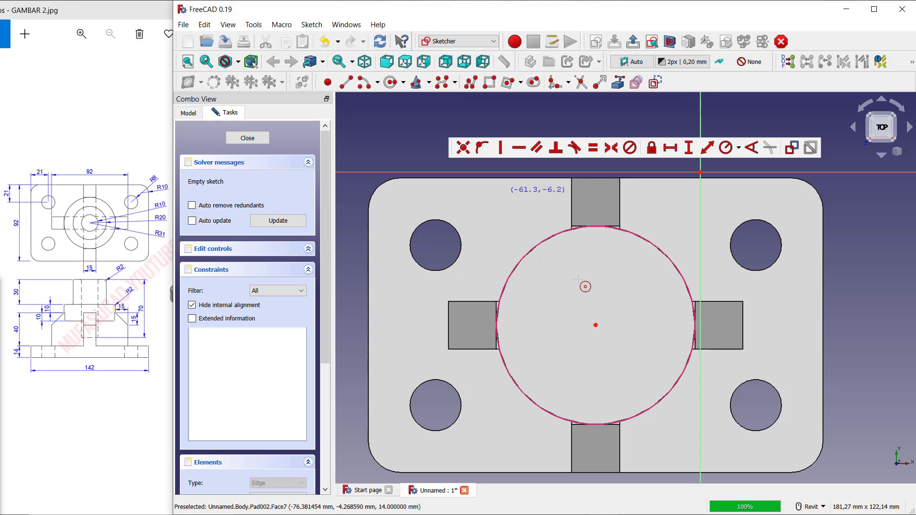
click(596, 325)
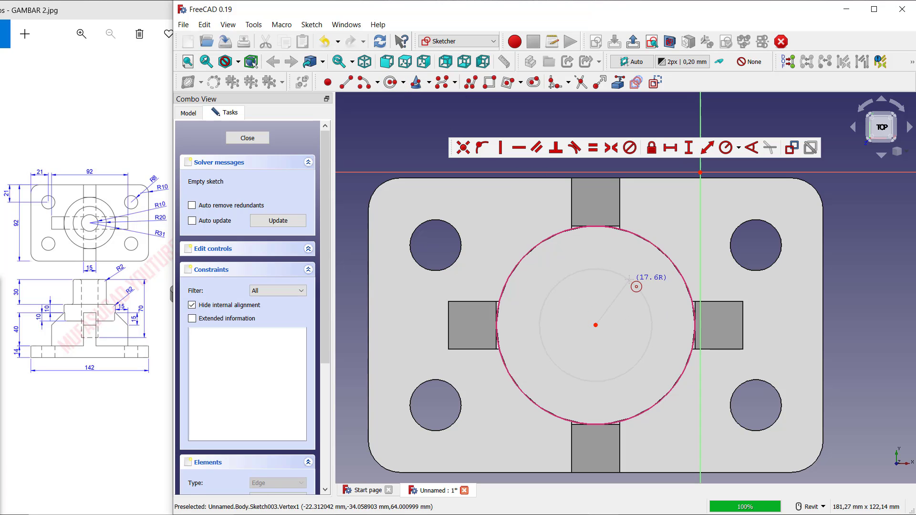
click(635, 282)
click(726, 150)
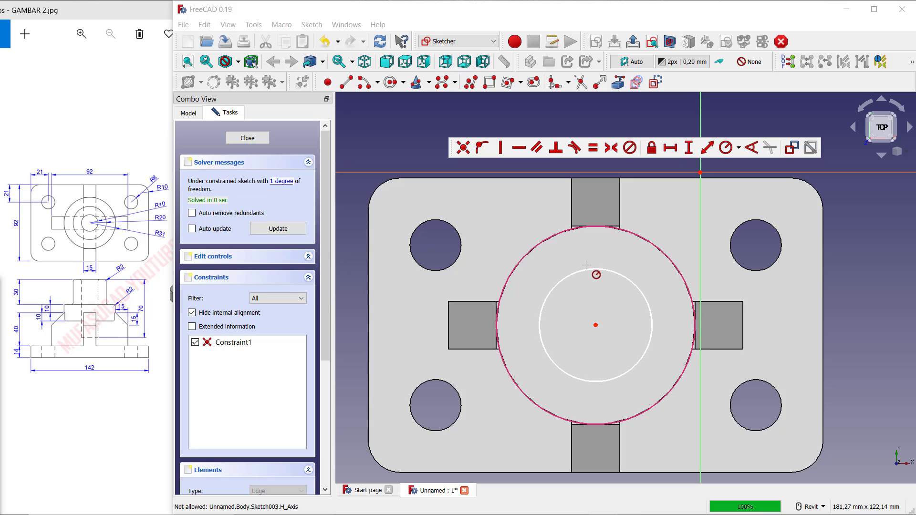
click(595, 270)
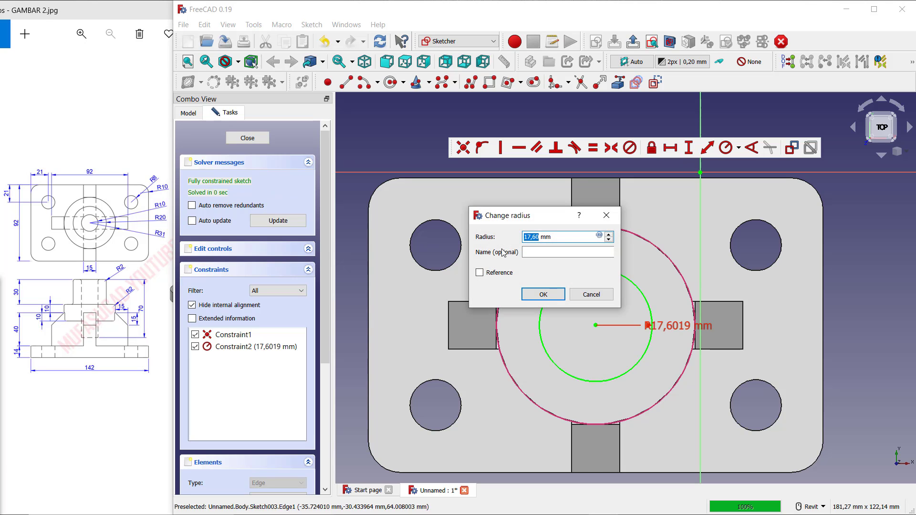
key(Return)
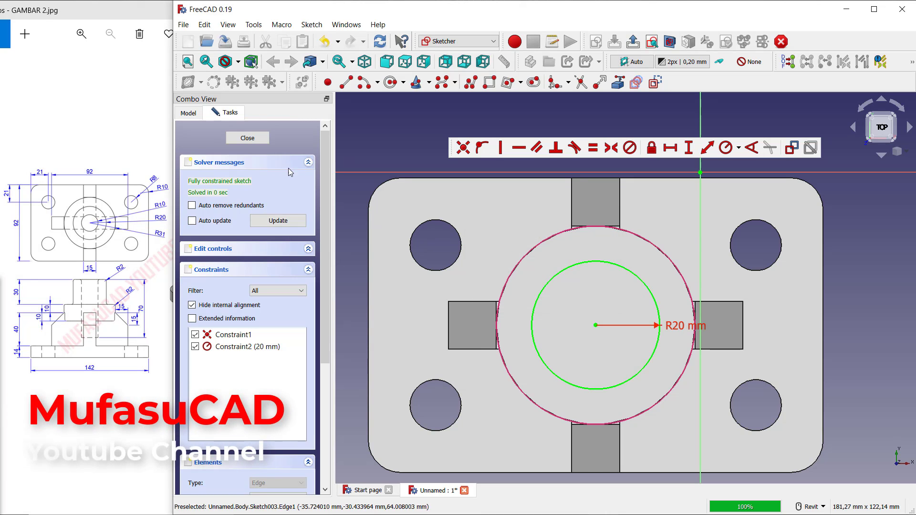
Pad the 20 mm circle 30 mm tall and begin a sketch on its top face.
click(257, 142)
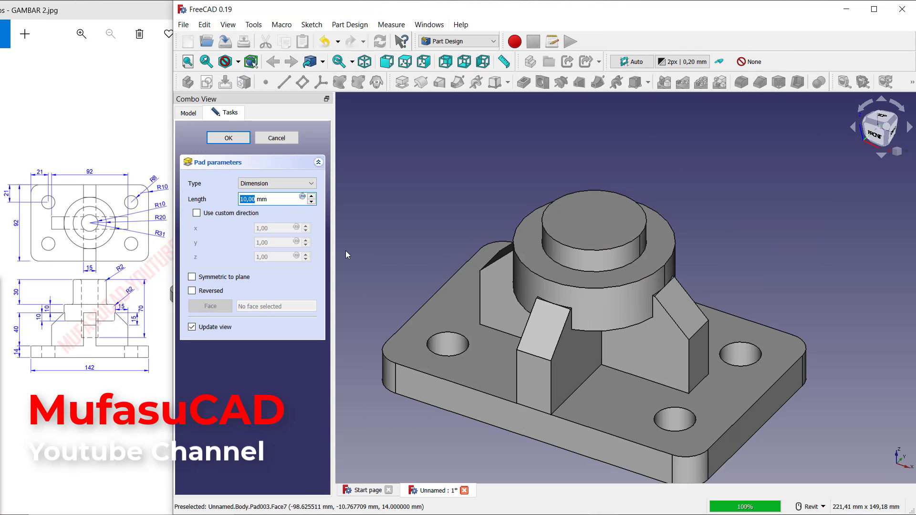
click(229, 138)
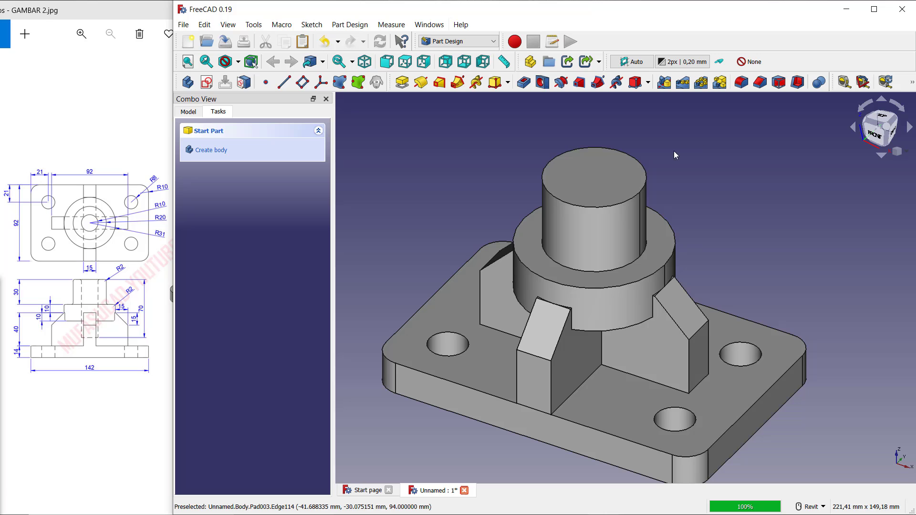
click(632, 180)
click(213, 146)
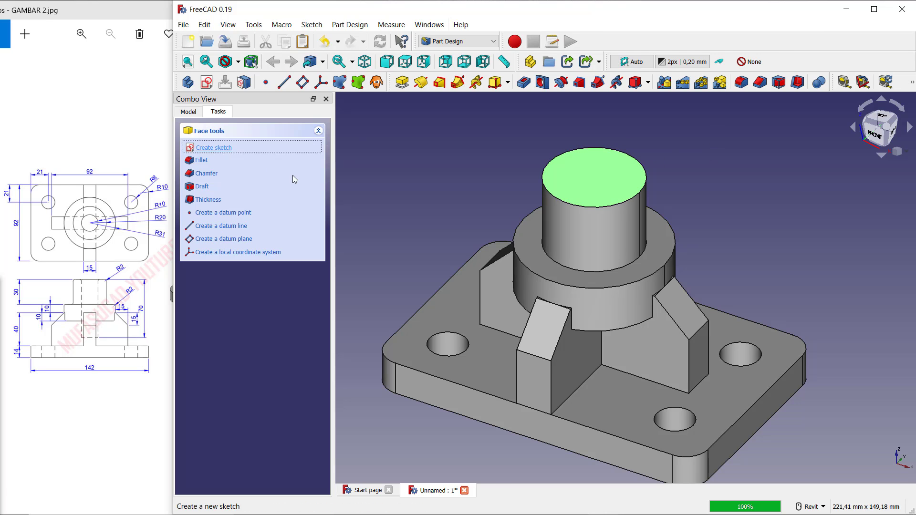
Project the cylinder's top edge, draw a concentric 10 mm radius circle, and close the sketch.
click(618, 82)
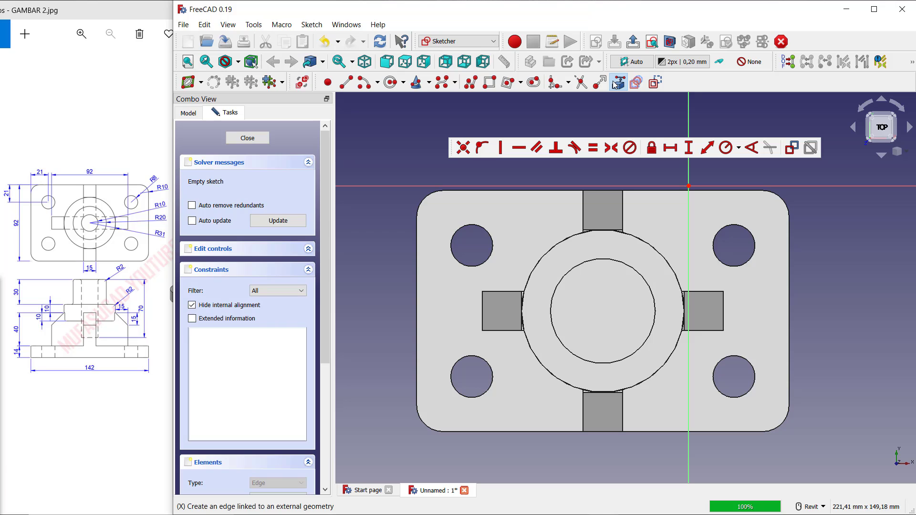
click(614, 265)
click(391, 82)
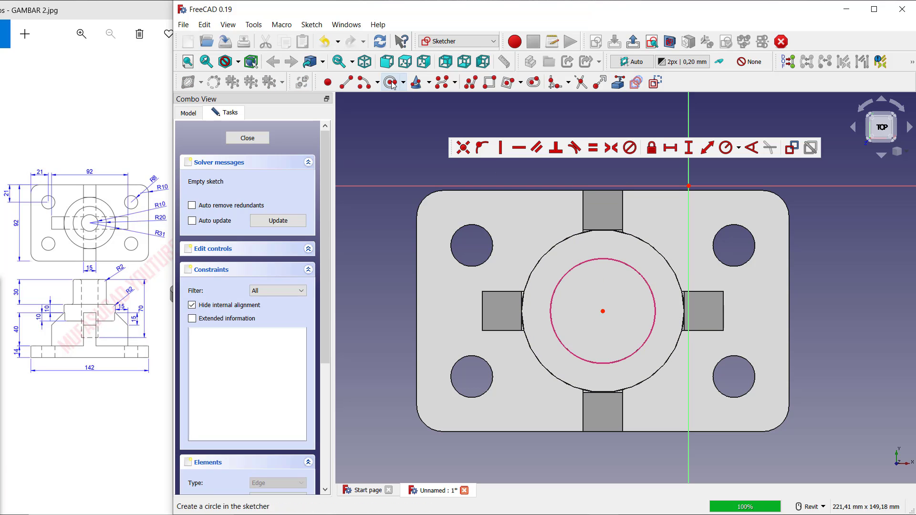
click(603, 311)
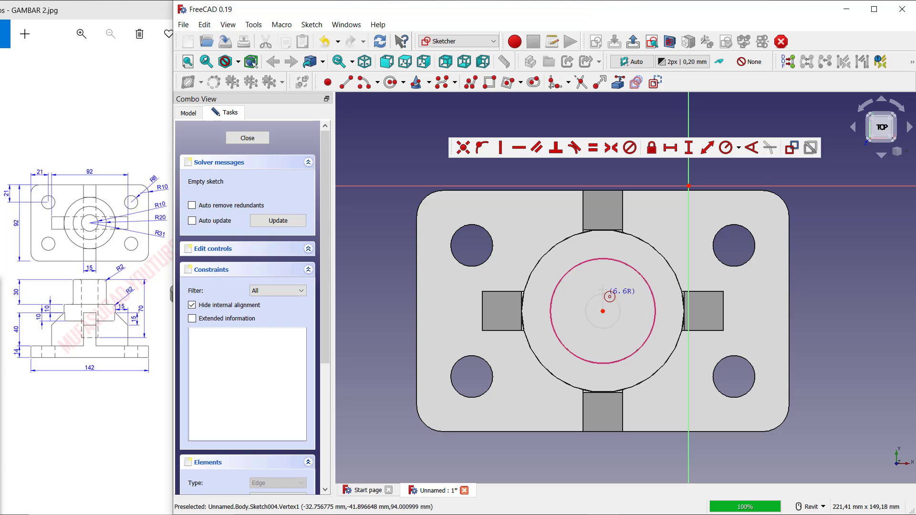
click(605, 283)
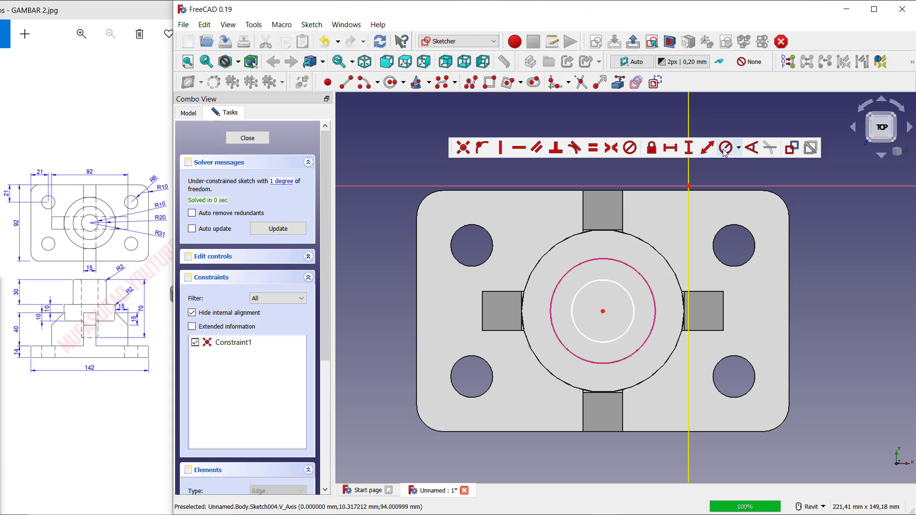
click(588, 281)
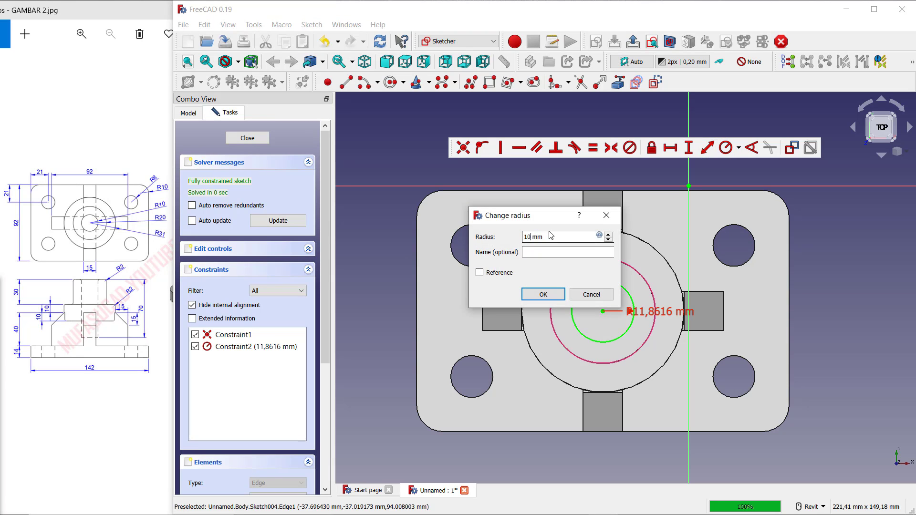
text(10)
key(Return)
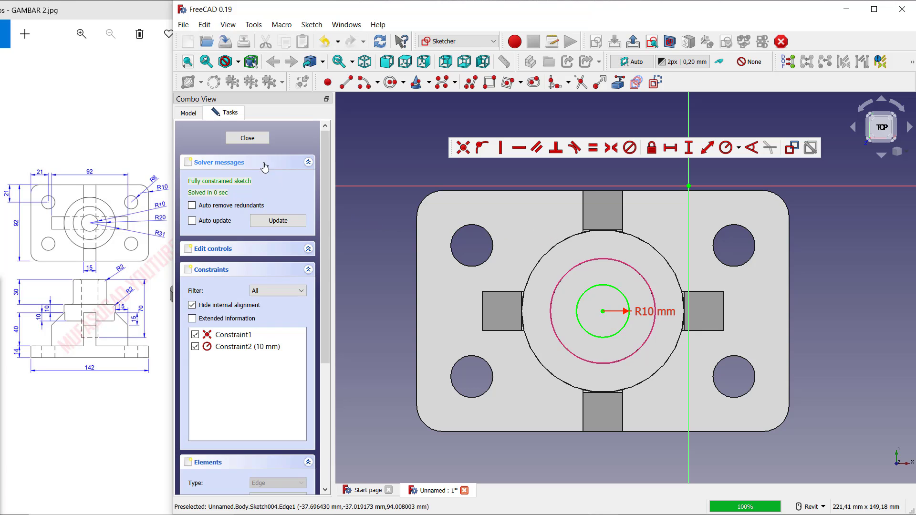
click(247, 138)
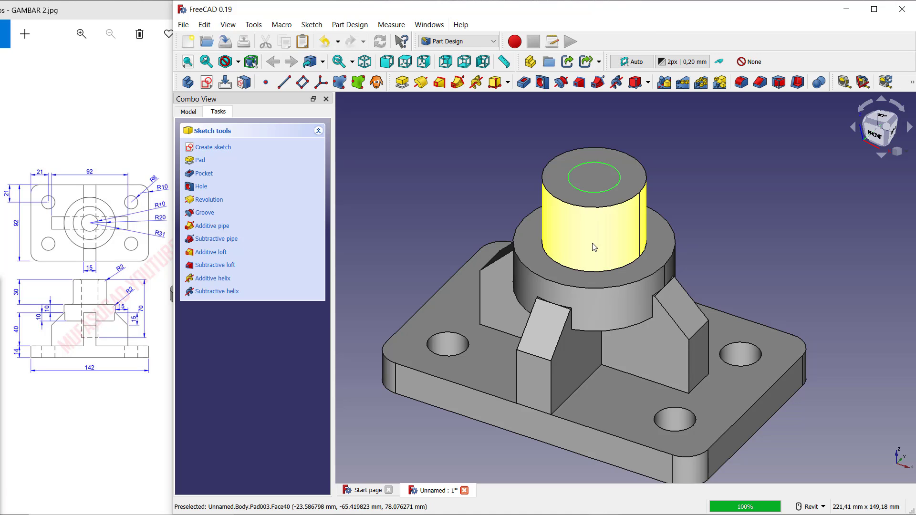
Pocket the 10 mm circle 70 mm deep to bore through the stacked cylinders.
click(524, 84)
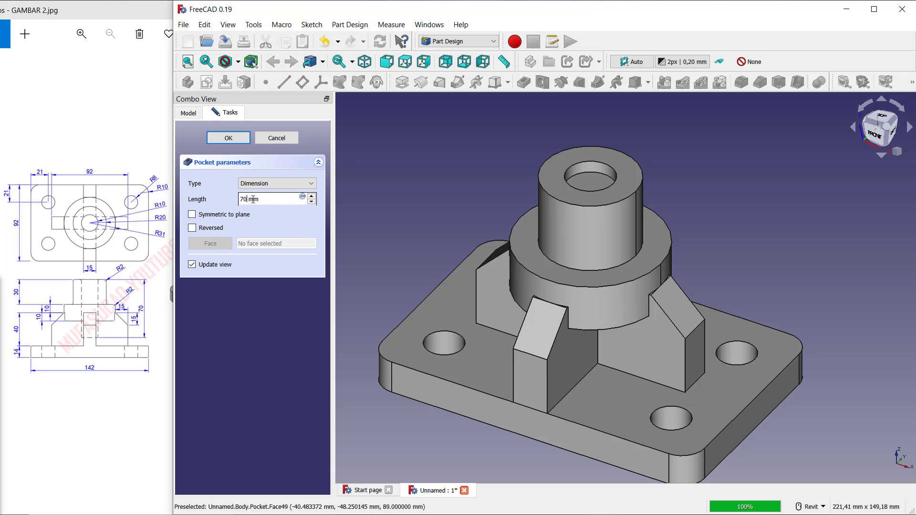
click(230, 139)
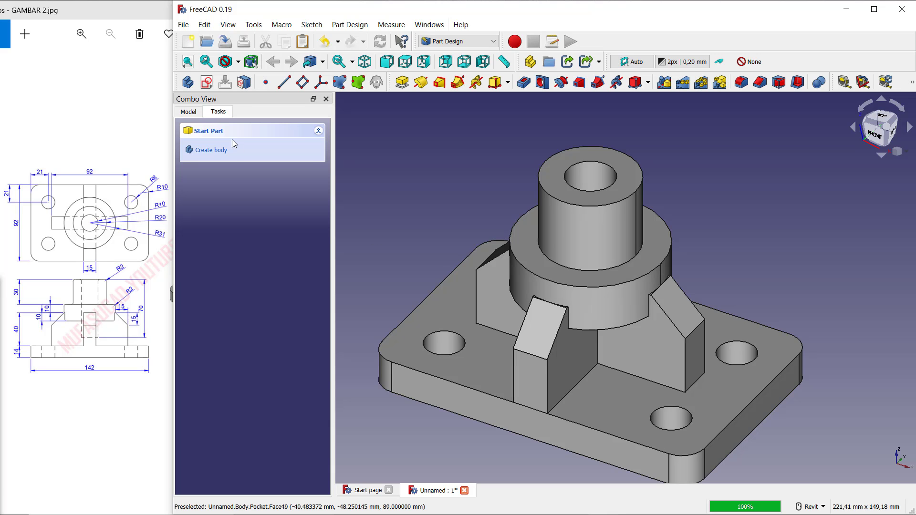
shift+middle_drag(714, 199, 733, 219)
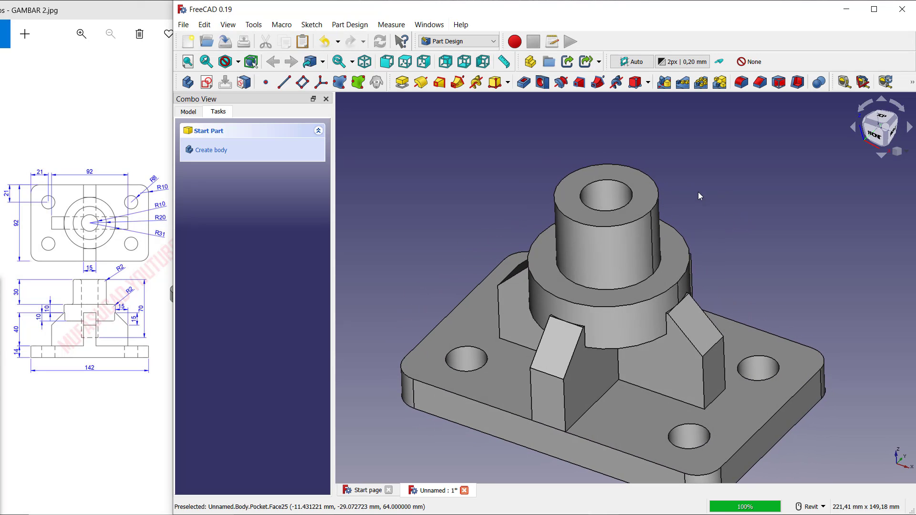
Select the top cylinder's upper and lower edges and the ring's outer top edge for filleting.
click(654, 182)
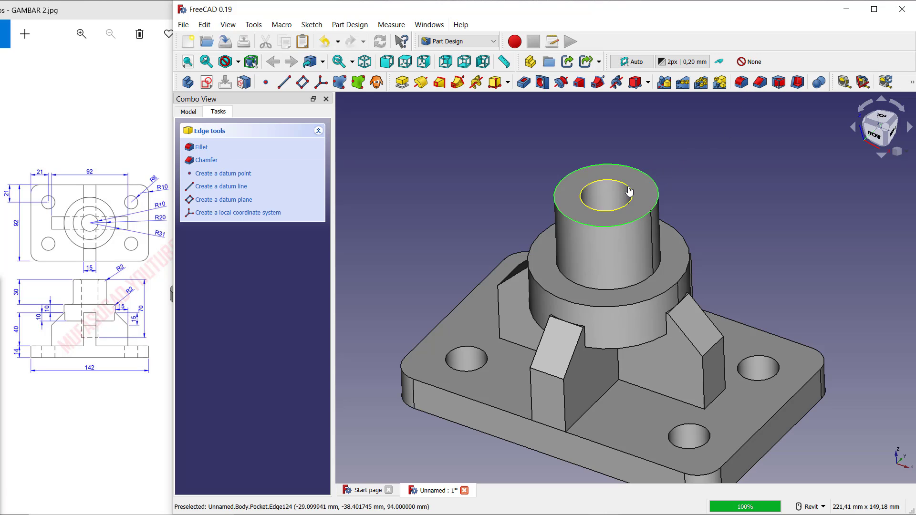
click(647, 282)
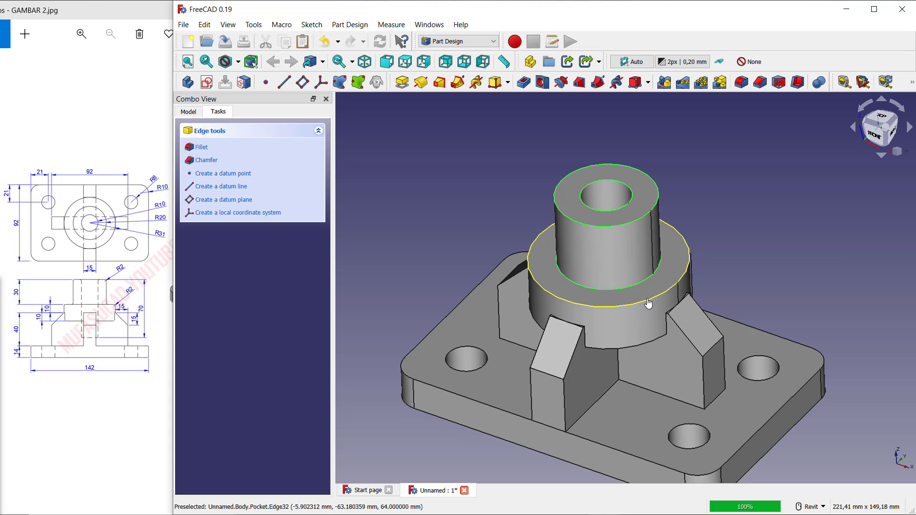
click(659, 302)
click(742, 82)
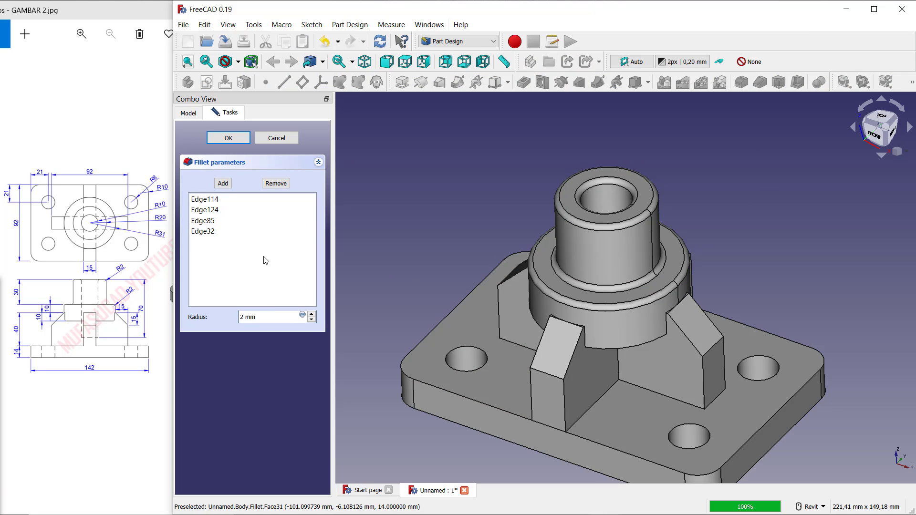
Add the ring's lower edge and the boss base edges, finishing a 2 mm fillet.
click(224, 184)
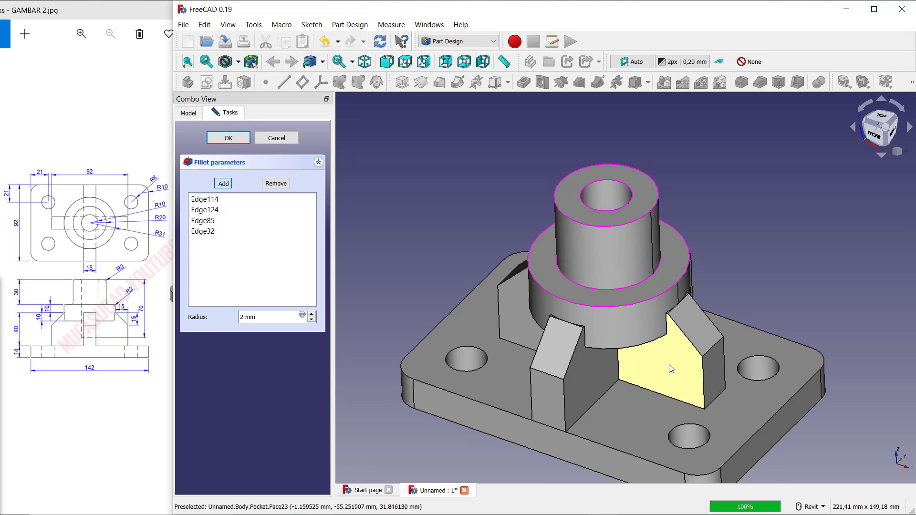
scroll(631, 342, up, 2)
click(630, 339)
mouse_move(542, 386)
shift+middle_down()
mouse_move(554, 389)
mouse_move(549, 397)
shift+middle_up()
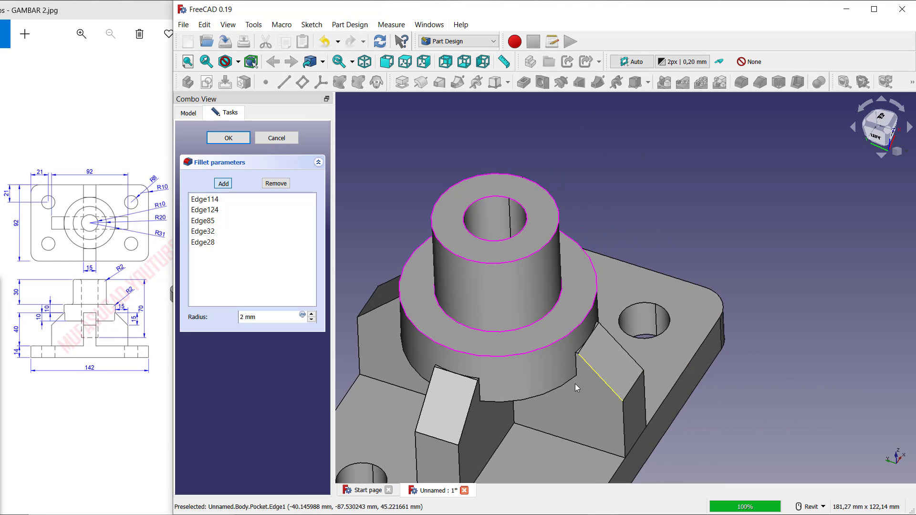
click(547, 400)
shift+middle_drag(547, 400, 683, 339)
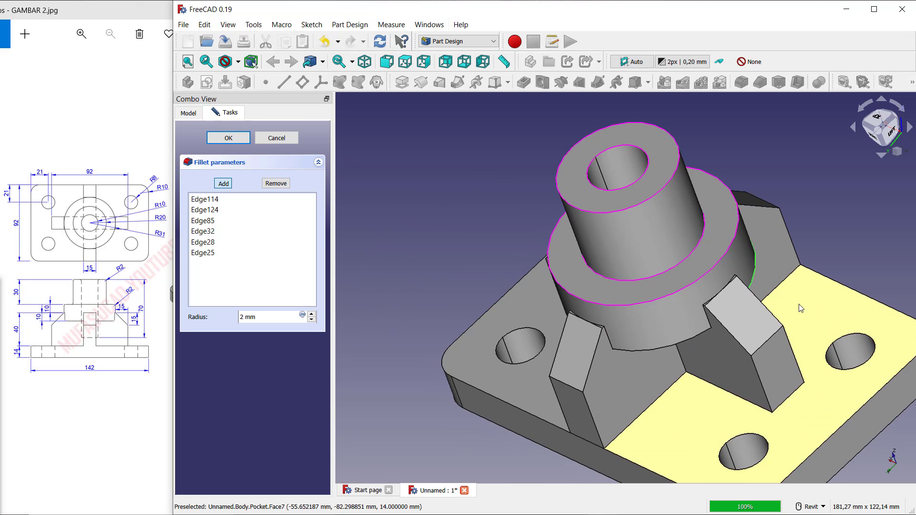
click(683, 347)
shift+middle_drag(573, 353, 703, 353)
click(487, 361)
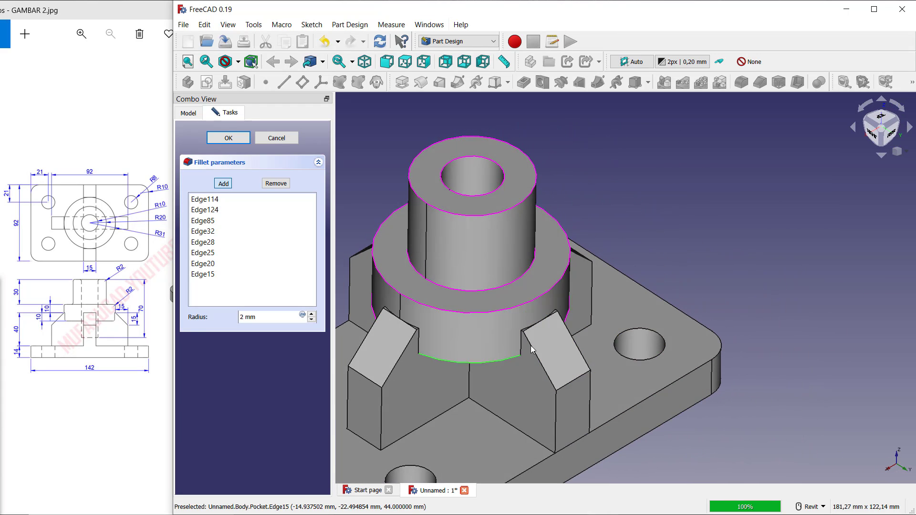
click(228, 139)
scroll(532, 296, down, 3)
middle_drag(533, 296, 646, 313)
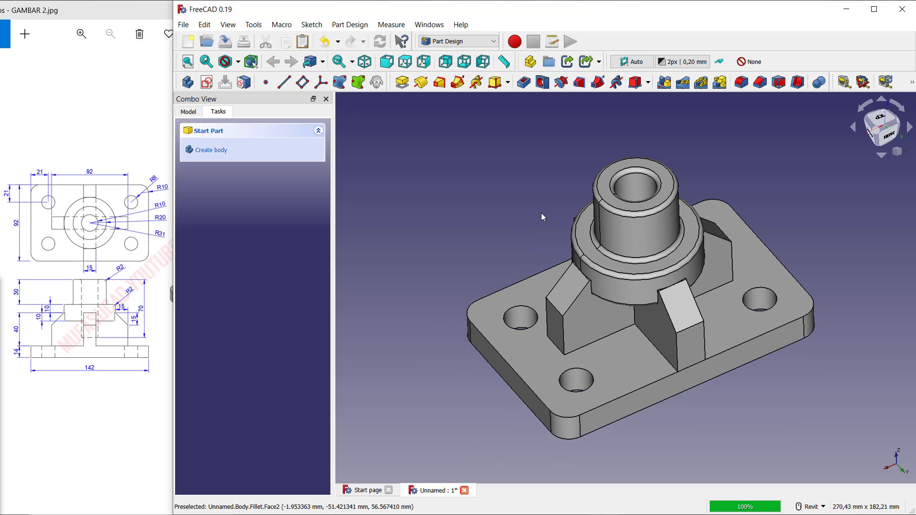